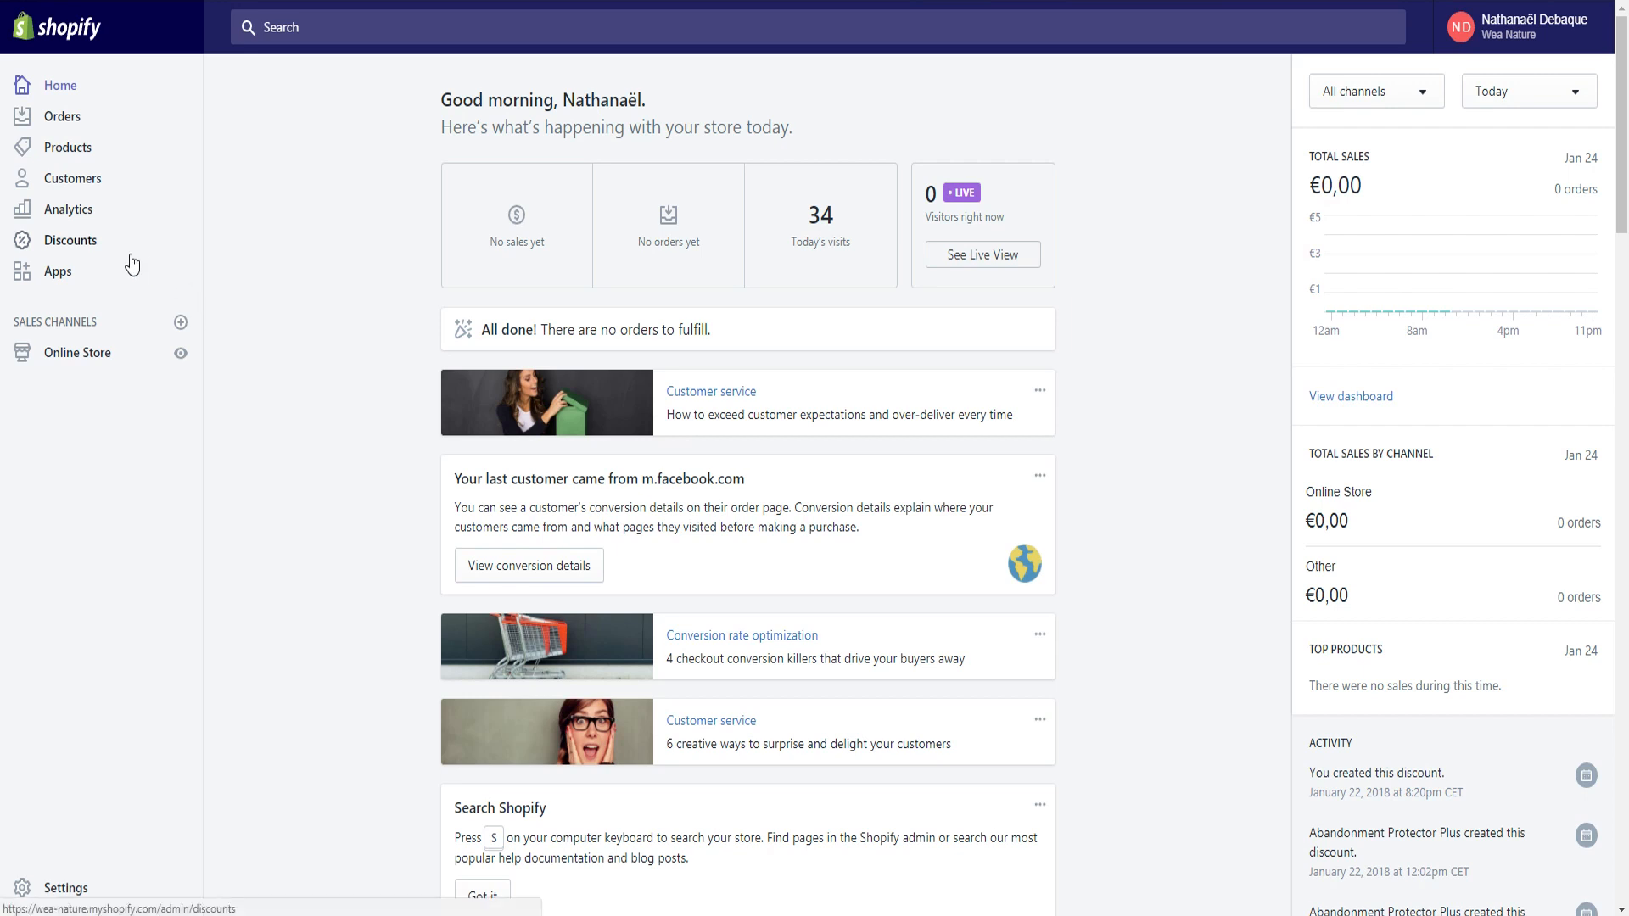
- Open the Survie collection from the store's product collections for editing
{"action": "left_click", "coordinate": [69, 155]}
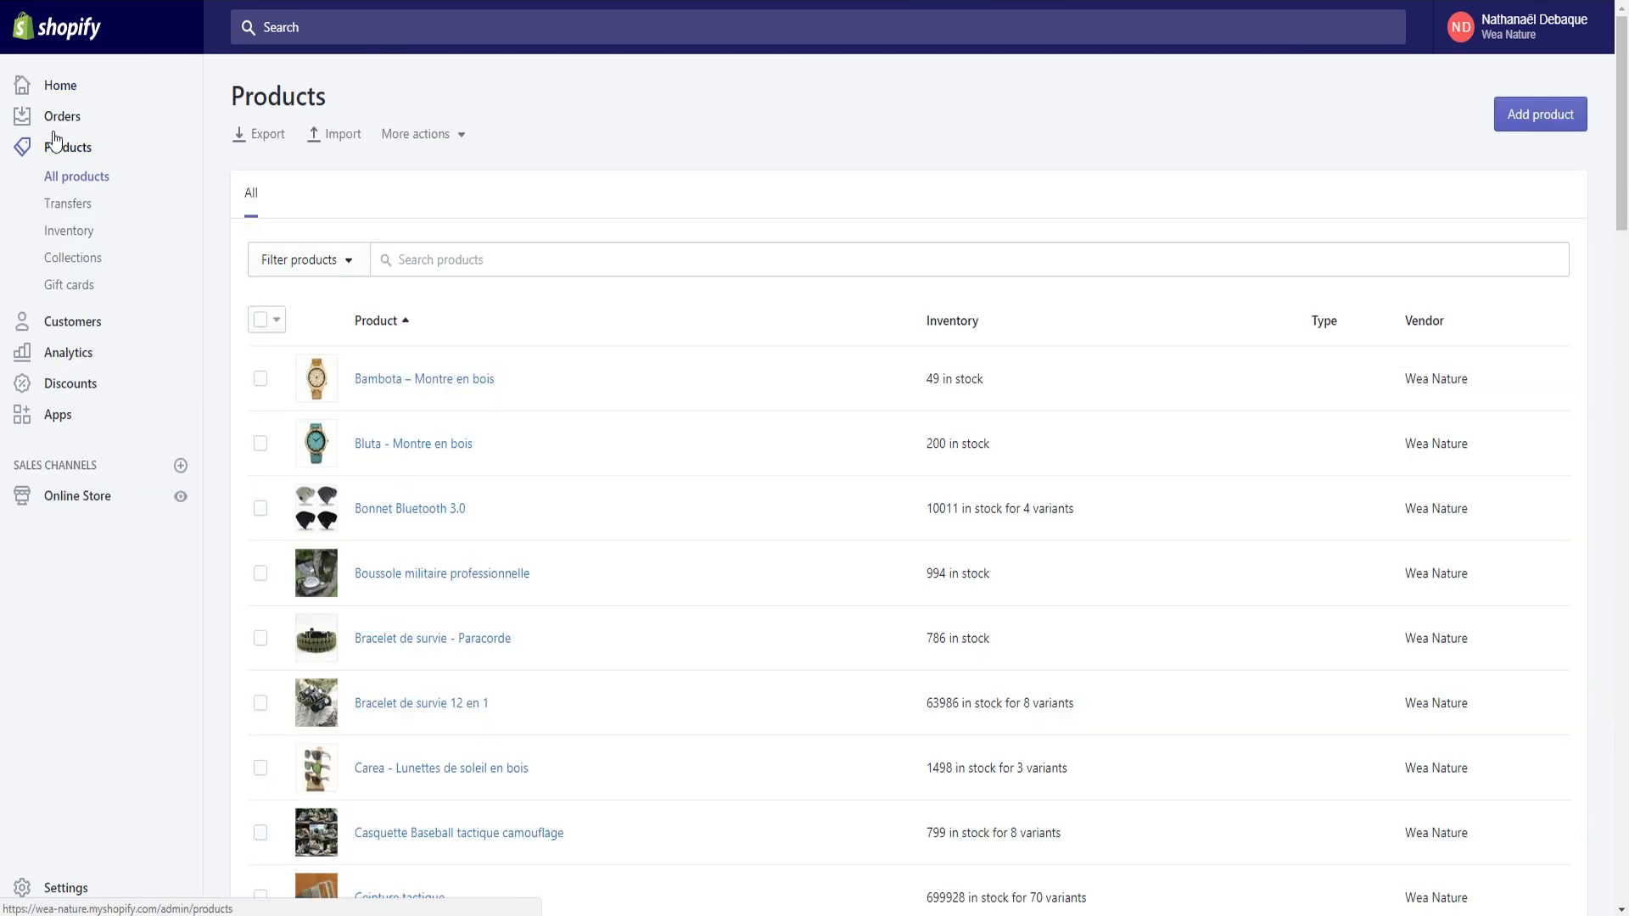
{"action": "left_click", "coordinate": [76, 261]}
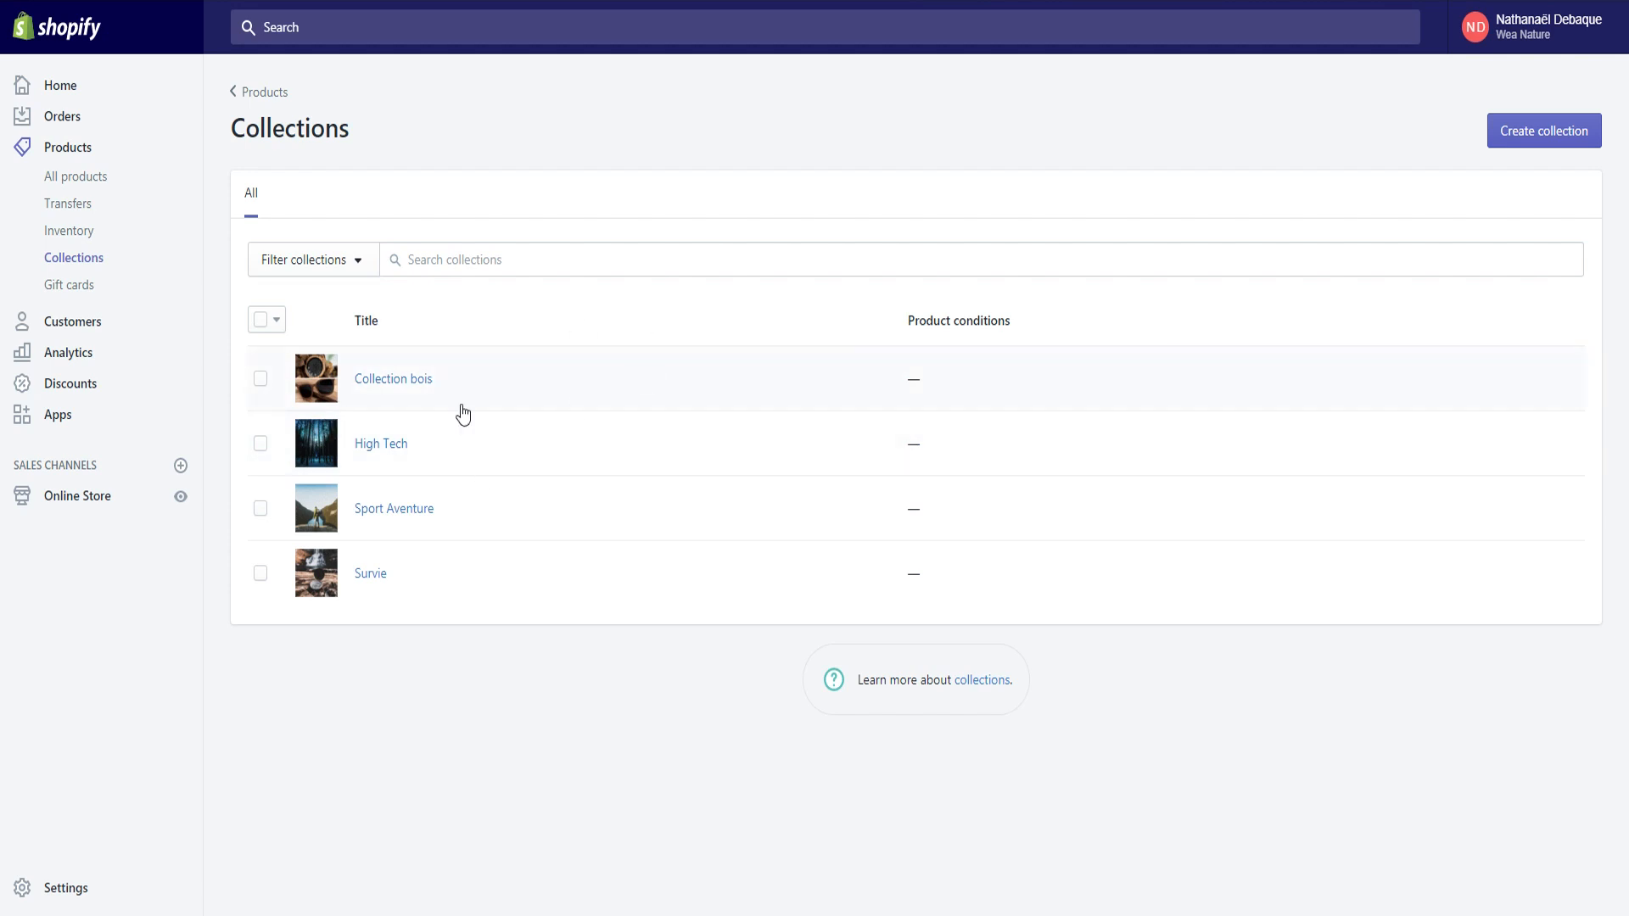
{"action": "left_click", "coordinate": [365, 579]}
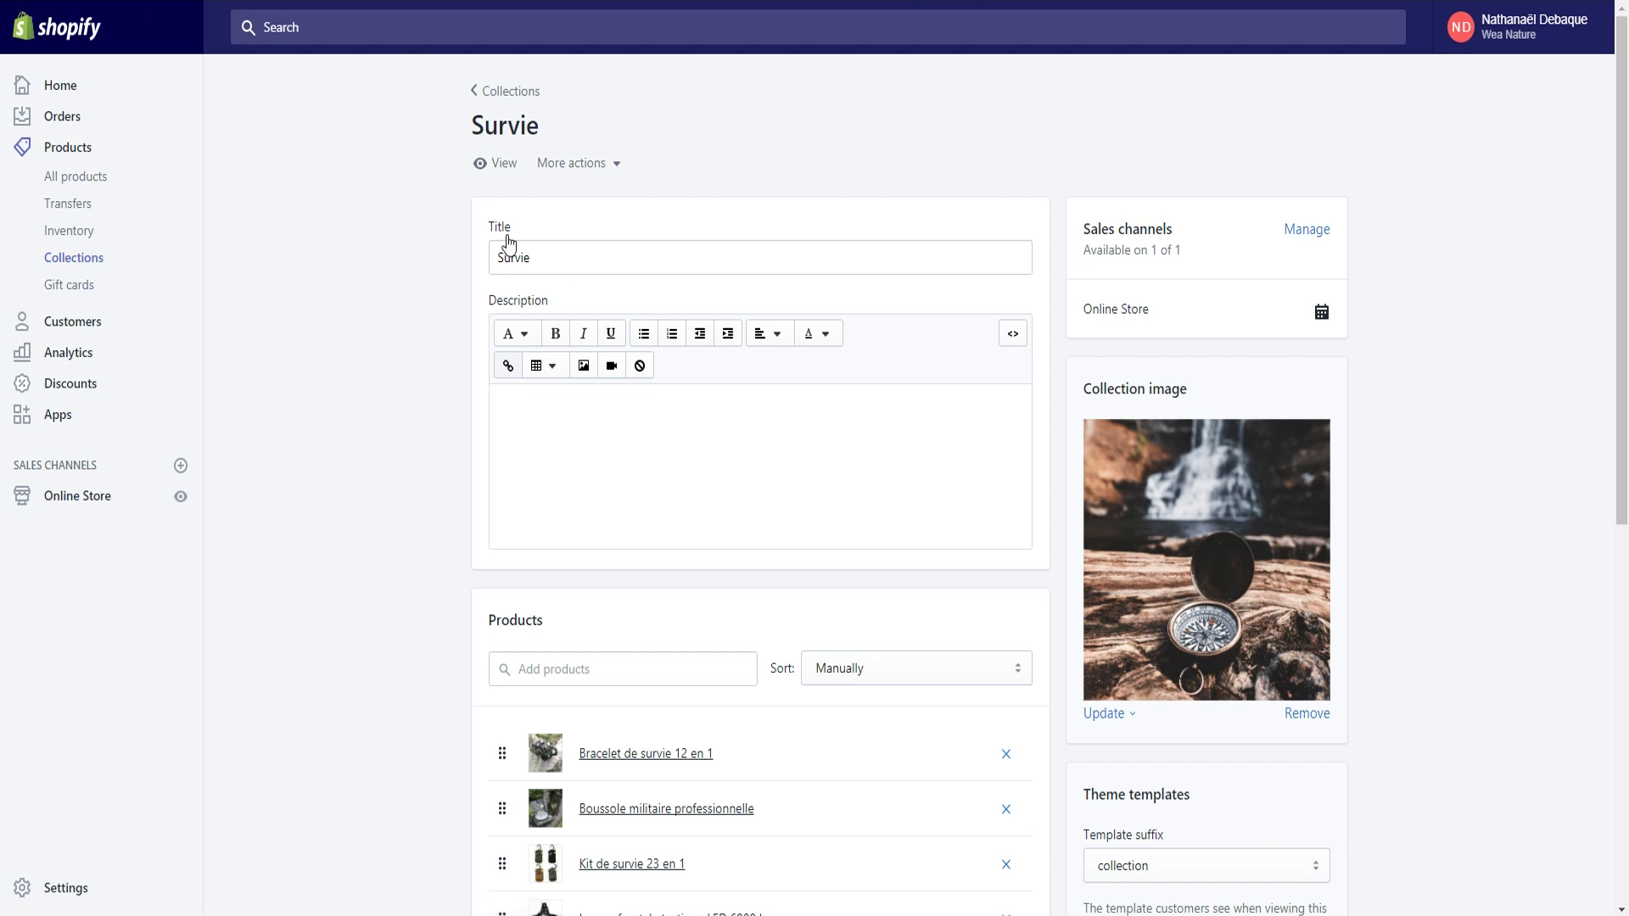
{"action": "double_click", "coordinate": [568, 262]}
{"action": "left_click", "coordinate": [546, 253]}
{"action": "left_click_drag", "start_coordinate": [546, 253], "coordinate": [469, 263]}
{"action": "left_click", "coordinate": [492, 263]}
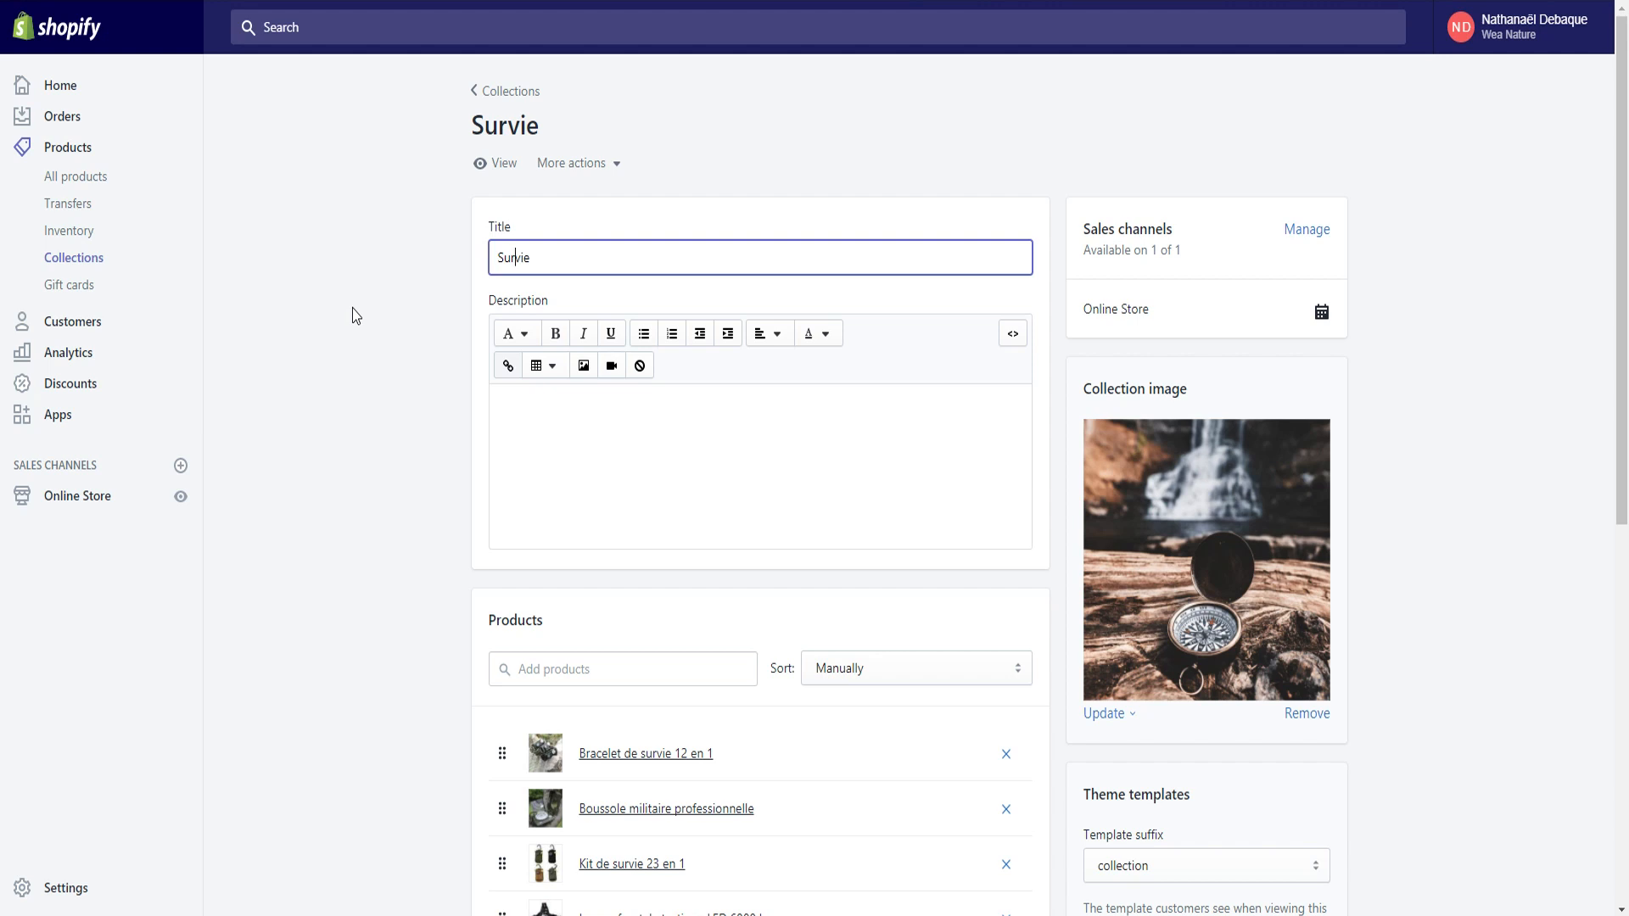
{"action": "double_click", "coordinate": [539, 260]}
{"action": "left_click", "coordinate": [545, 266]}
- Write the collection description "Notre collection survie est destinée aux baroudeurs ayant soif d'aventures !"
{"action": "left_click", "coordinate": [571, 431]}
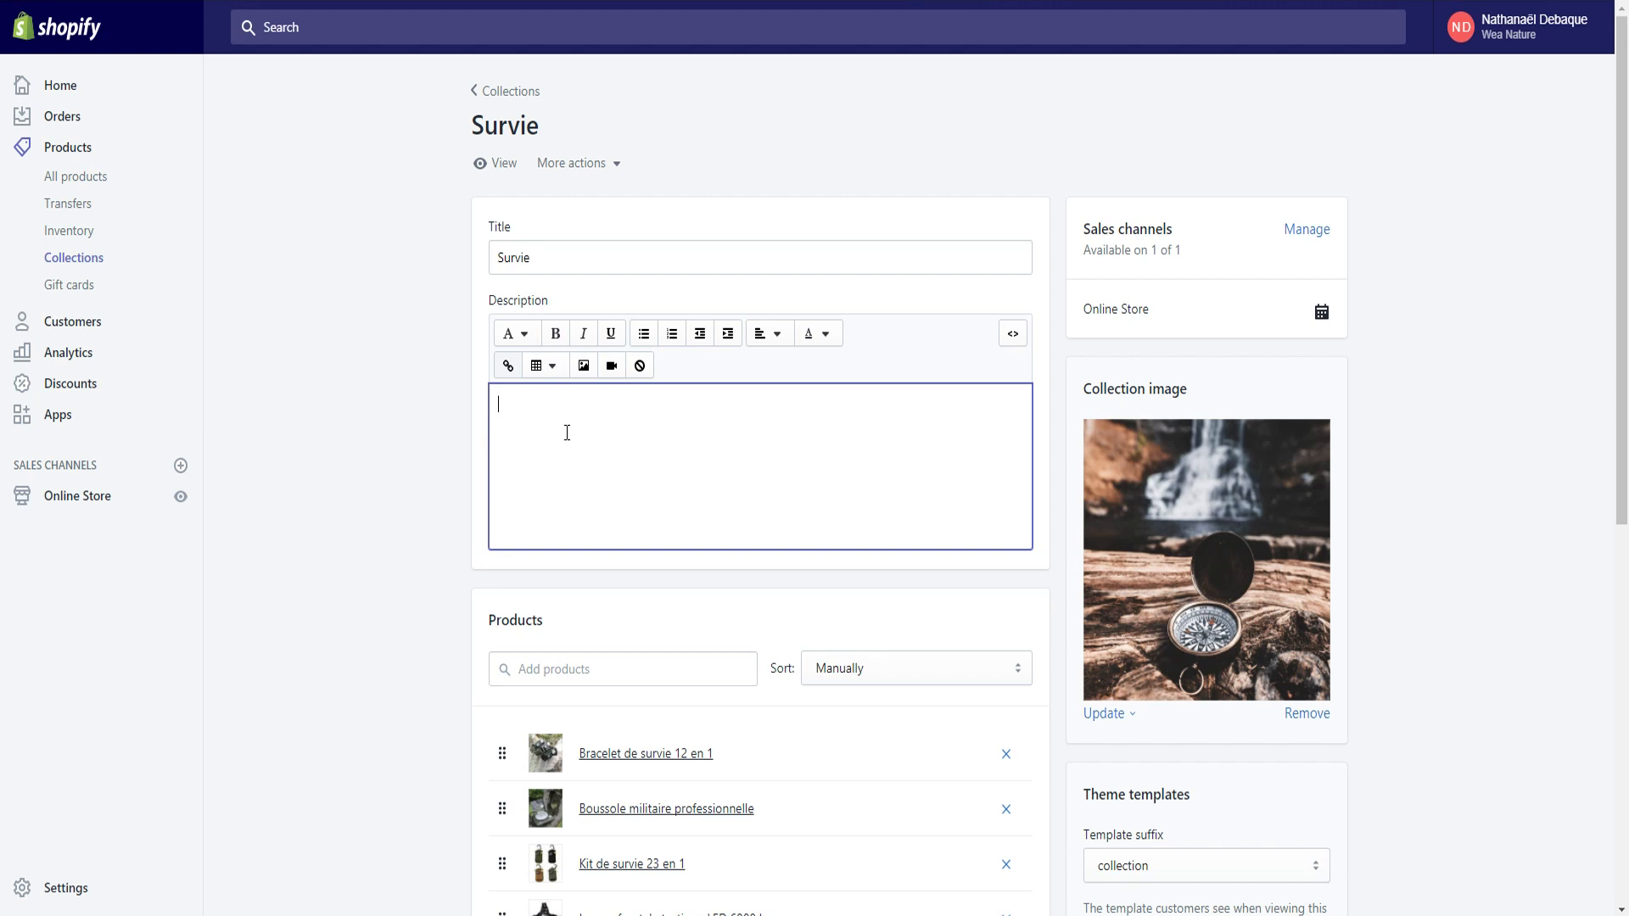
{"action": "type", "text": "Notre co"}
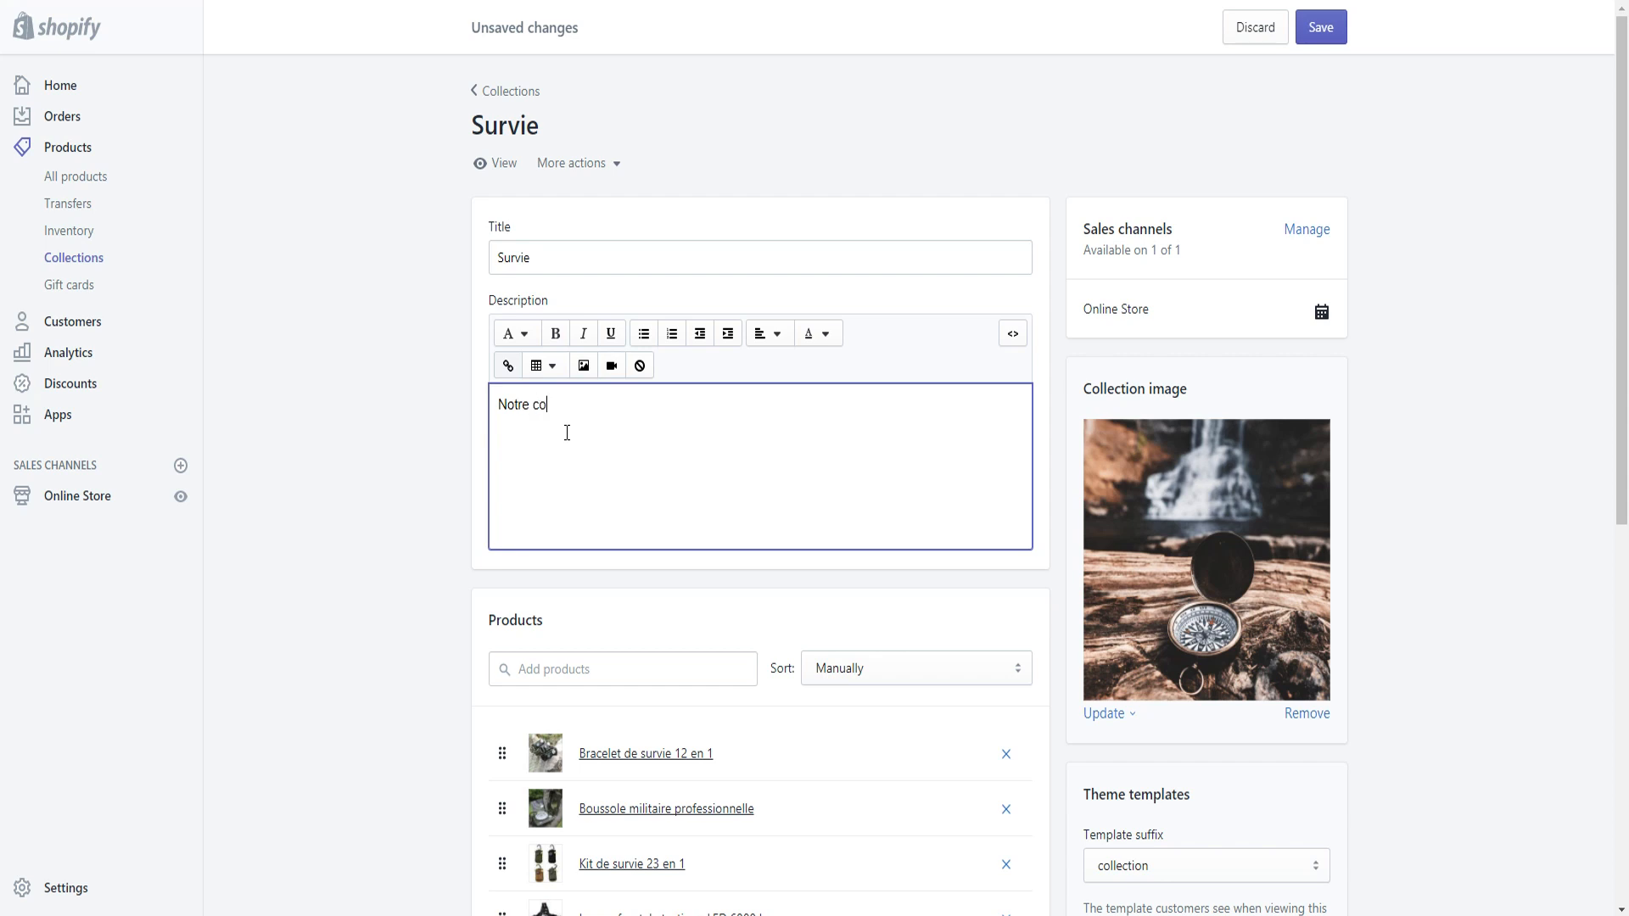
{"action": "type", "text": "llection survie est destinée aux aventuriers"}
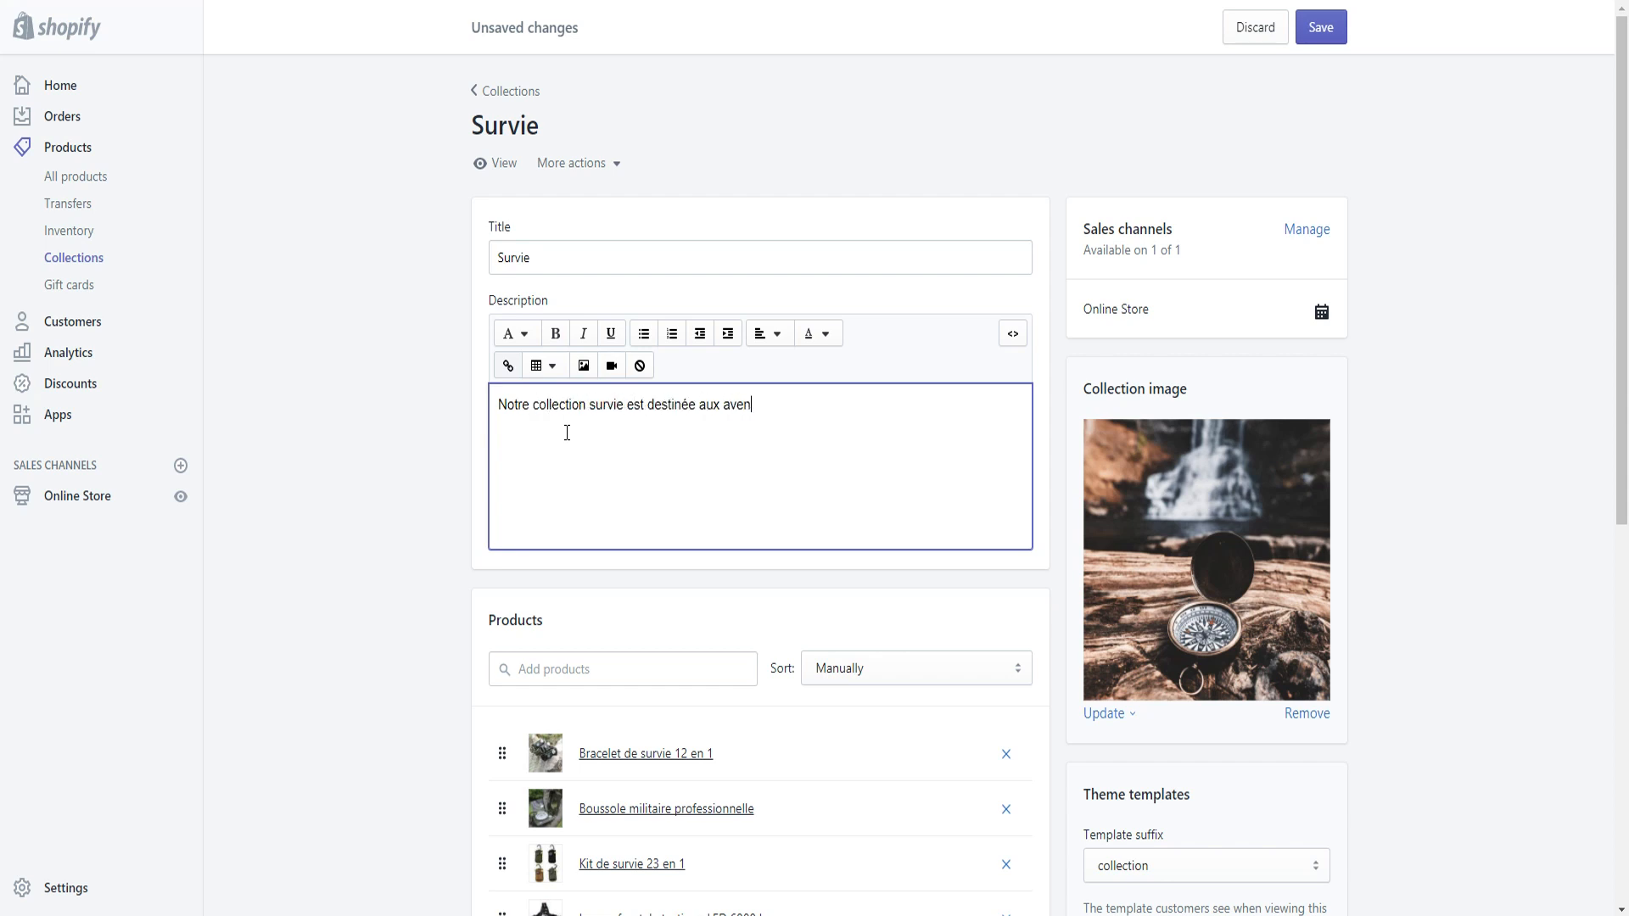
{"action": "key", "text": "BackSpace"}
{"action": "key", "text": "BackSpace"}
{"action": "key", "text": "BackSpace"}
{"action": "key", "text": "BackSpace"}
{"action": "key", "text": "BackSpace"}
{"action": "key", "text": "BackSpace"}
{"action": "key", "text": "BackSpace"}
{"action": "key", "text": "BackSpace"}
{"action": "key", "text": "BackSpace"}
{"action": "key", "text": "BackSpace"}
{"action": "key", "text": "BackSpace"}
{"action": "type", "text": "baroudeurs ayant soif d'aventures !"}
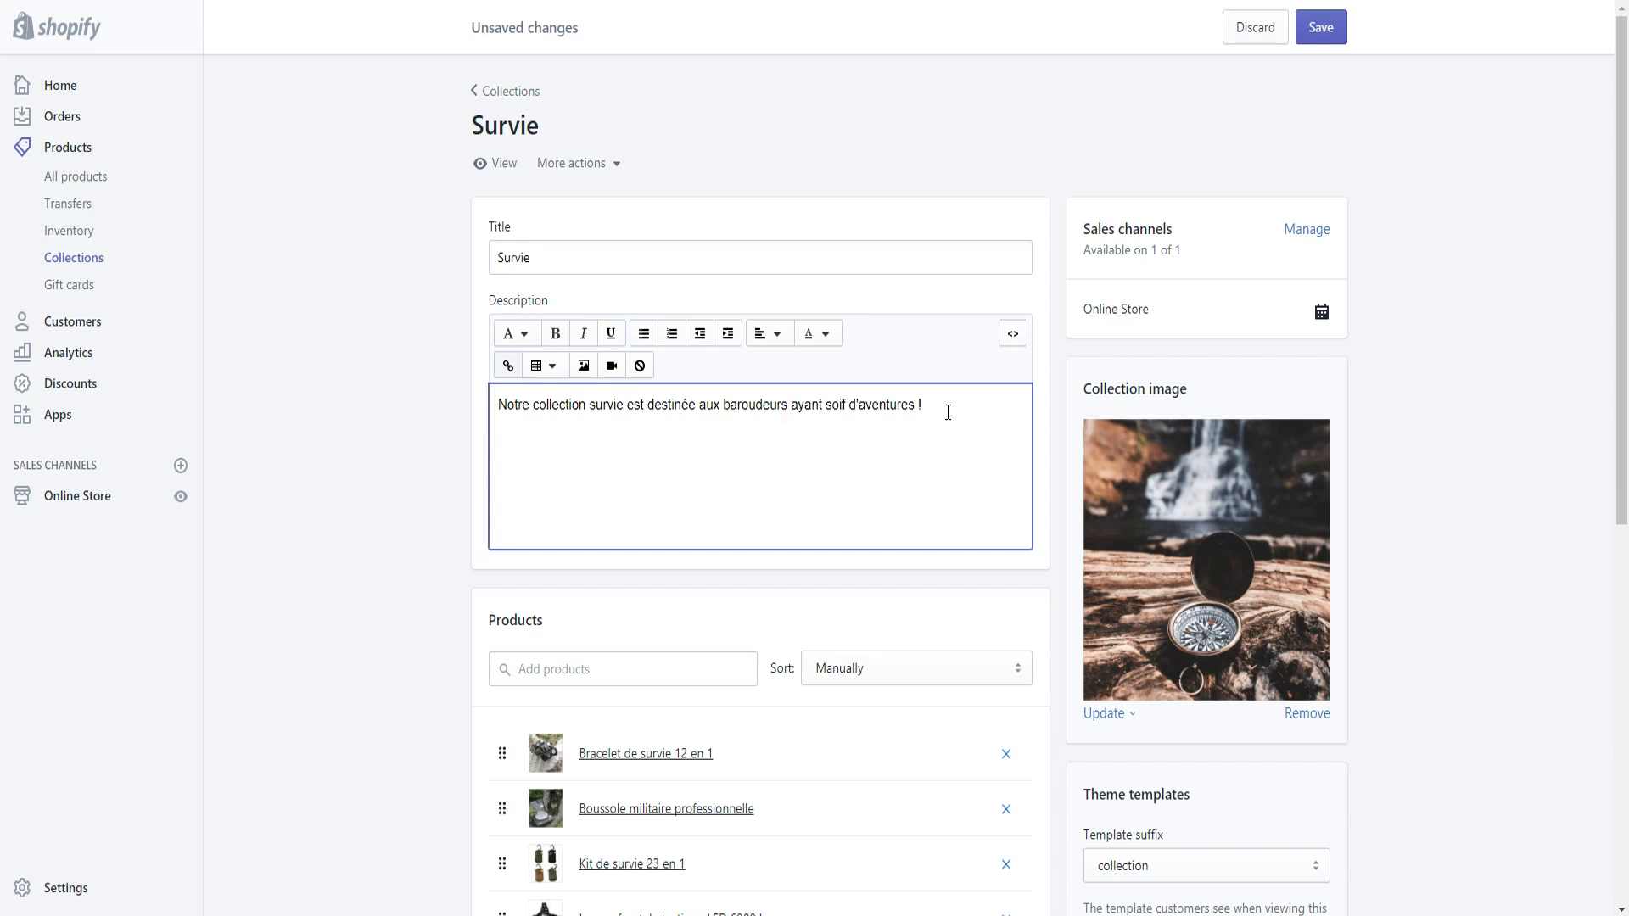
{"action": "left_click_drag", "start_coordinate": [948, 412], "coordinate": [498, 405]}
{"action": "left_click", "coordinate": [617, 405]}
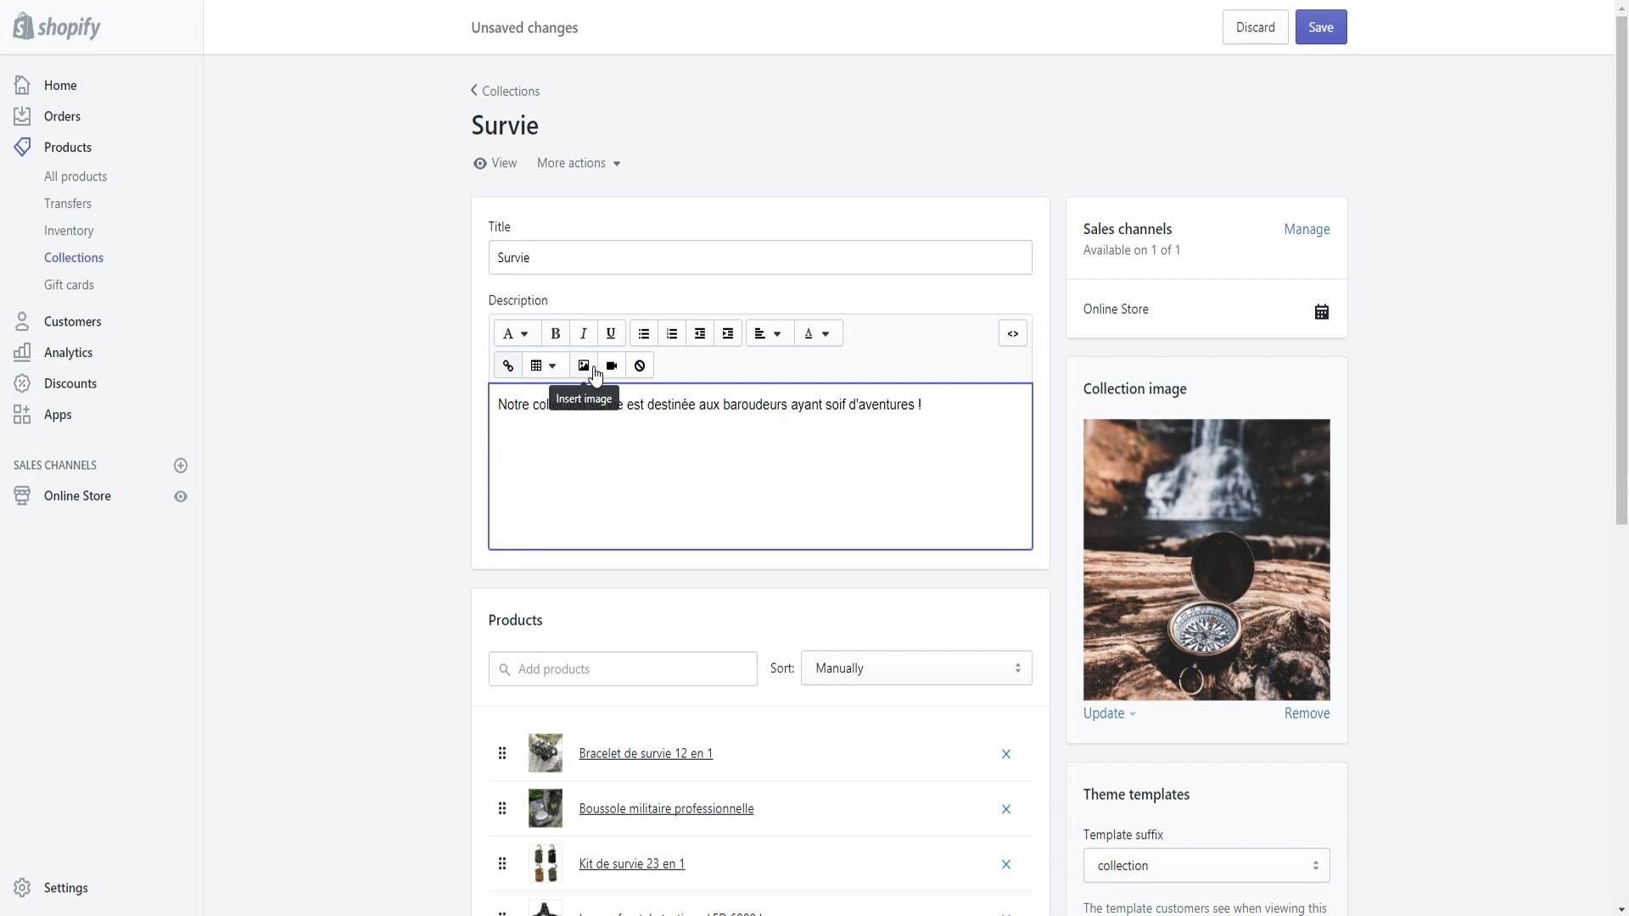
{"action": "left_click", "coordinate": [956, 401]}
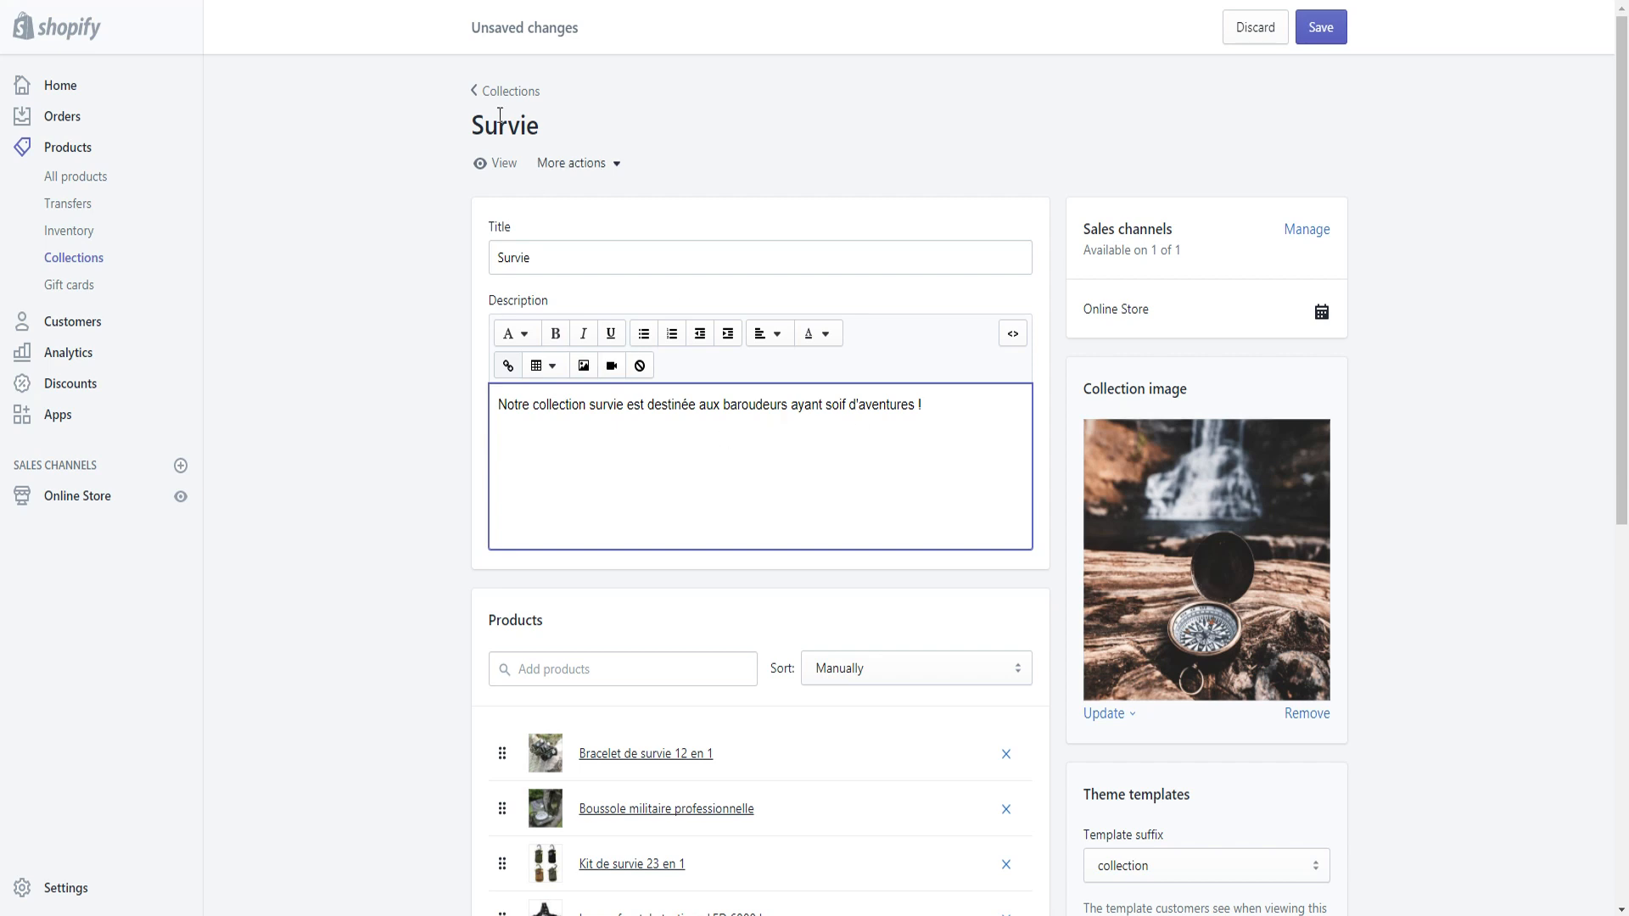
- View the online storefront and examine how the collections and their images are presented there
{"action": "left_click", "coordinate": [501, 163]}
{"action": "scroll", "coordinate": [660, 331], "scroll_direction": "down", "scroll_amount": 5}
{"action": "scroll", "coordinate": [661, 331], "scroll_direction": "down", "scroll_amount": 10}
{"action": "scroll", "coordinate": [461, 334], "scroll_direction": "up", "scroll_amount": 2}
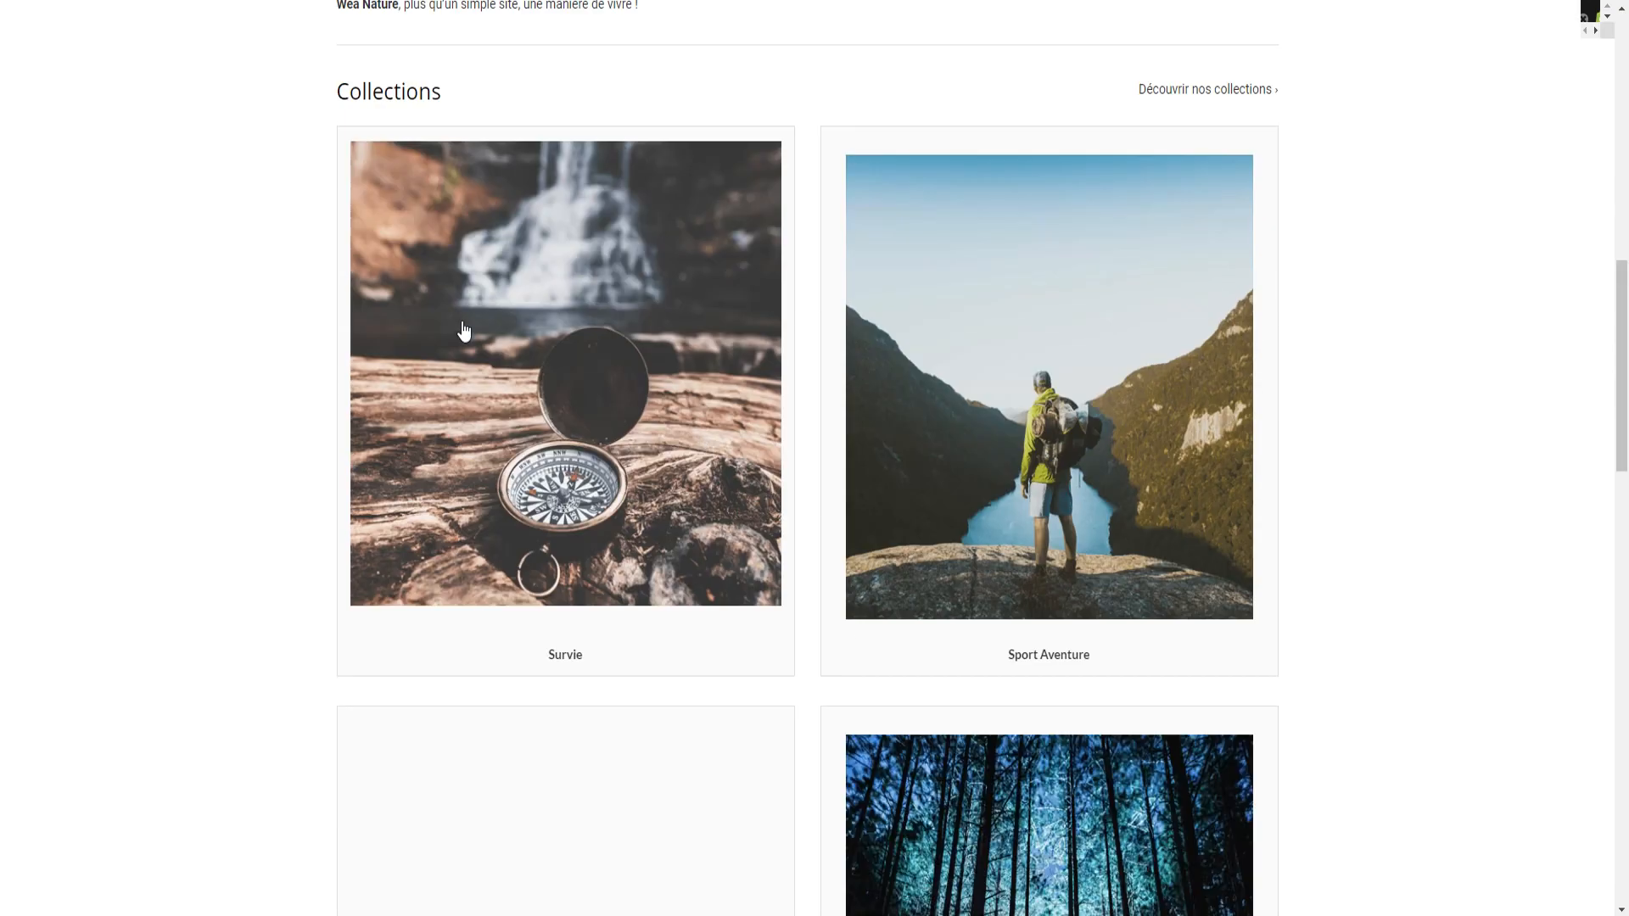
{"action": "scroll", "coordinate": [622, 327], "scroll_direction": "down", "scroll_amount": 3}
{"action": "scroll", "coordinate": [962, 558], "scroll_direction": "up", "scroll_amount": 3}
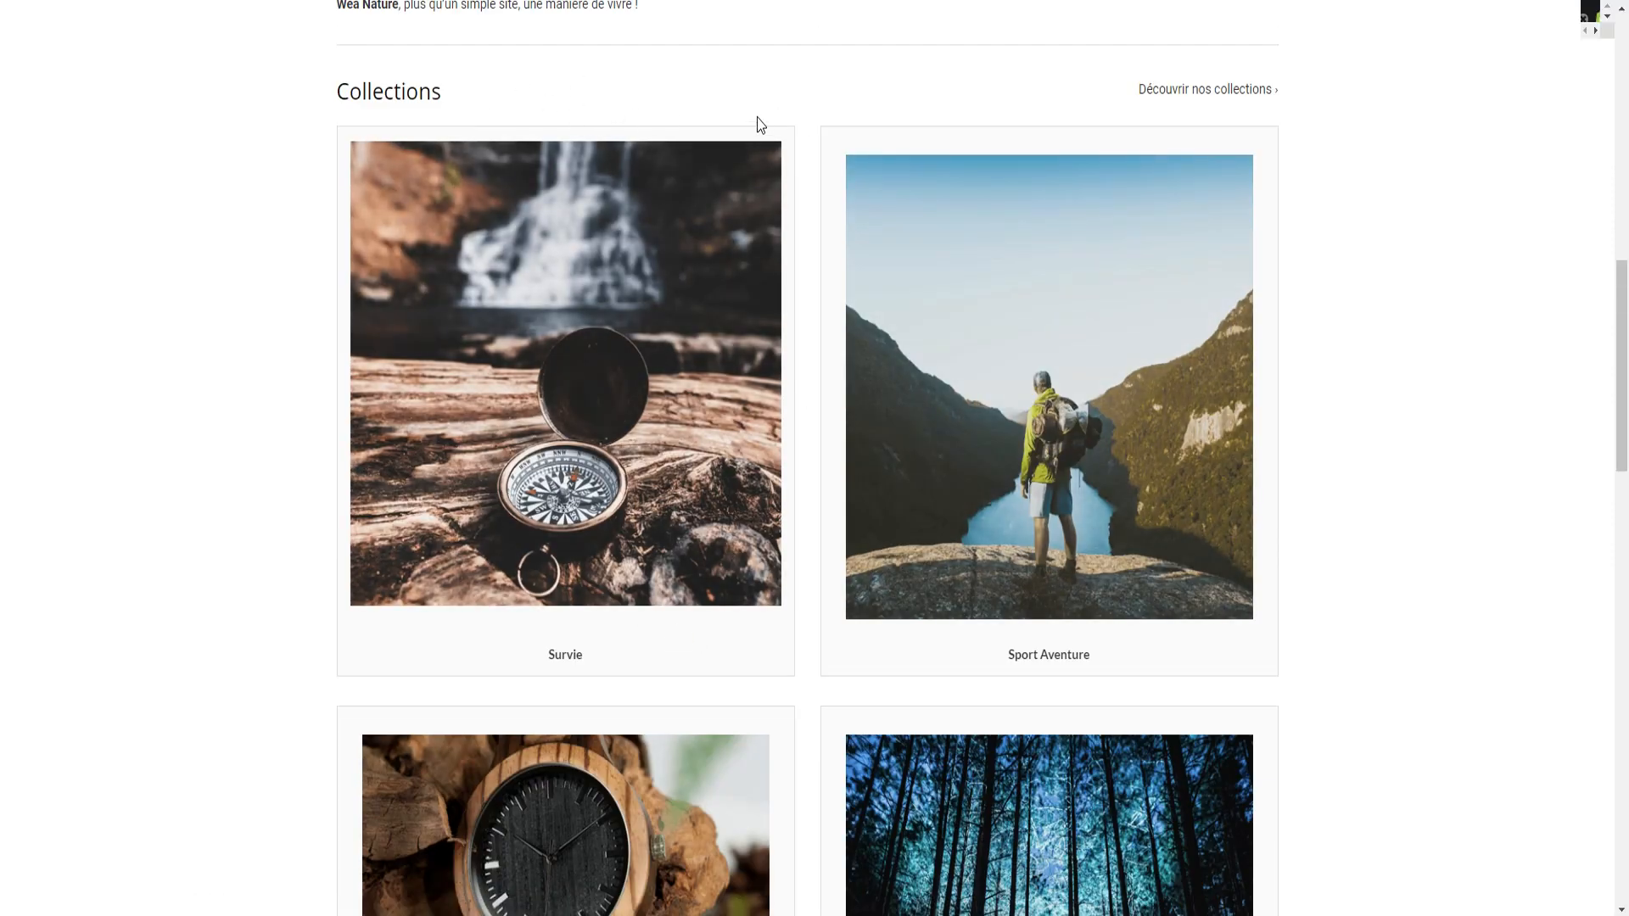
{"action": "scroll", "coordinate": [399, 323], "scroll_direction": "down", "scroll_amount": 1}
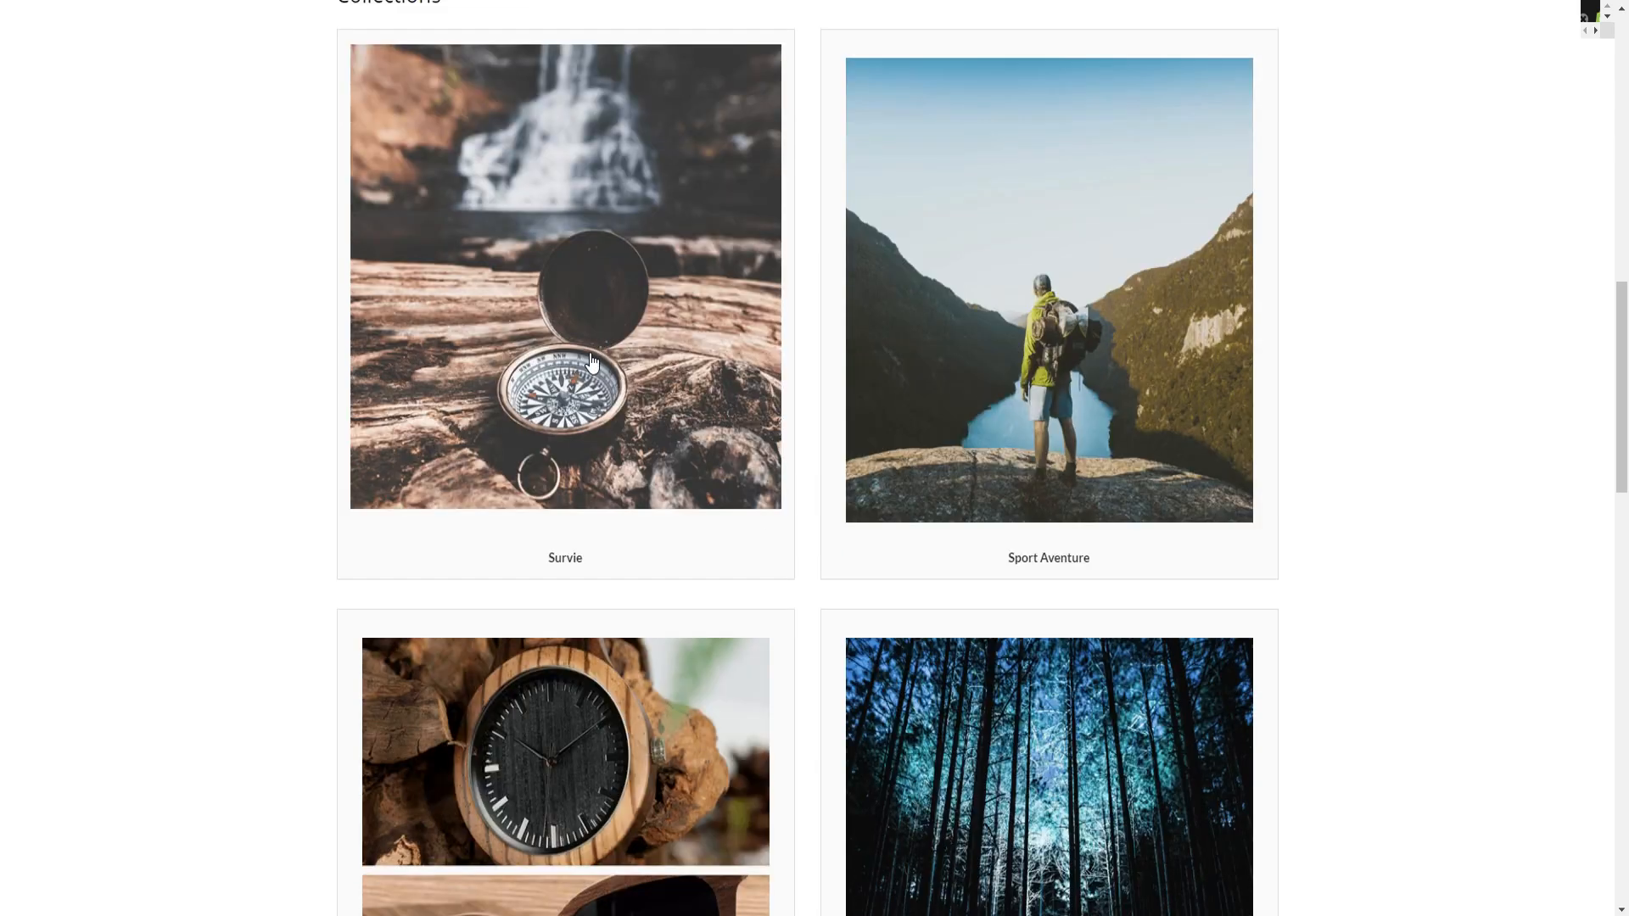
{"action": "scroll", "coordinate": [520, 456], "scroll_direction": "up", "scroll_amount": 1}
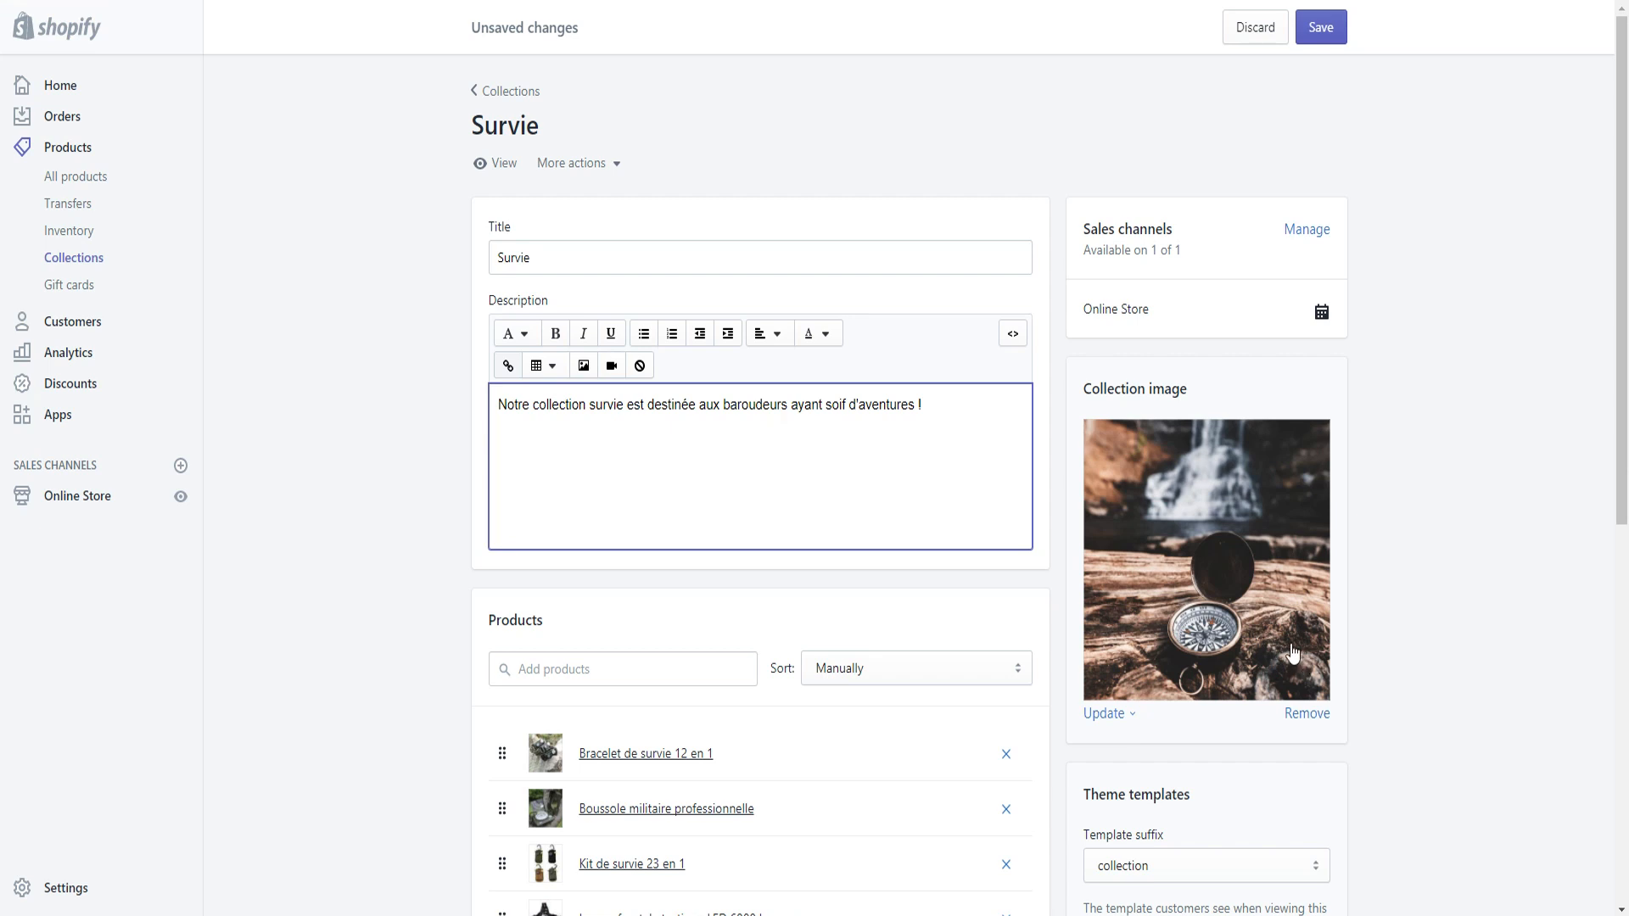
- Examine the products assigned to the Survie collection and the sort order setting
{"action": "scroll", "coordinate": [1000, 304], "scroll_direction": "down", "scroll_amount": 5}
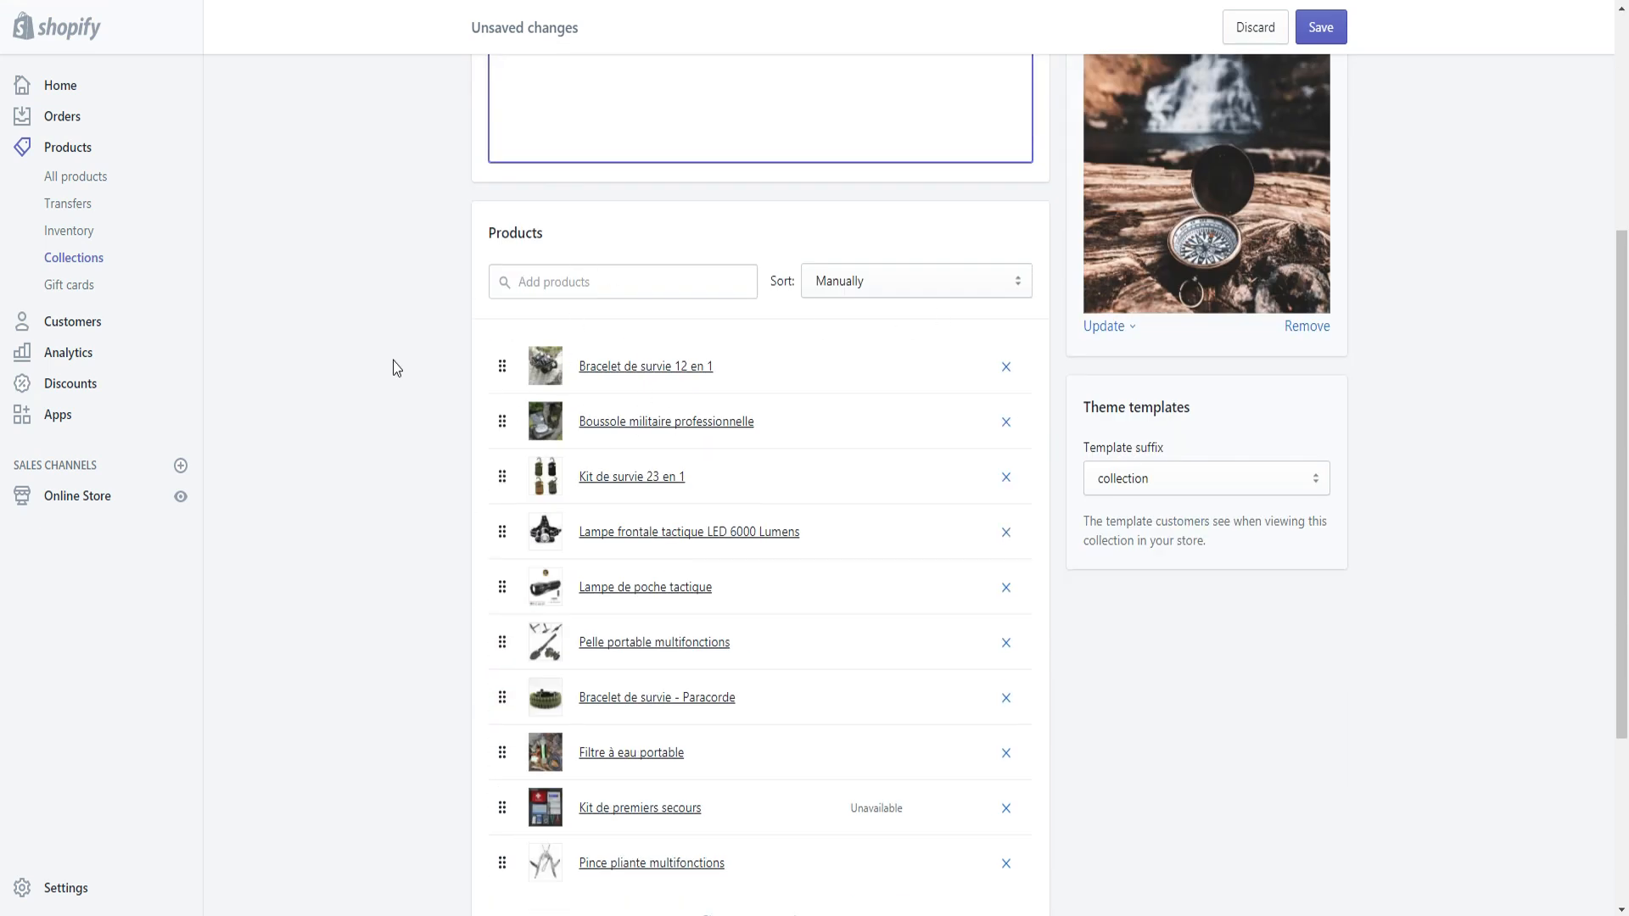
{"action": "scroll", "coordinate": [424, 360], "scroll_direction": "down", "scroll_amount": 1}
{"action": "scroll", "coordinate": [483, 412], "scroll_direction": "up", "scroll_amount": 1}
{"action": "left_click", "coordinate": [859, 280]}
{"action": "left_click", "coordinate": [858, 280]}
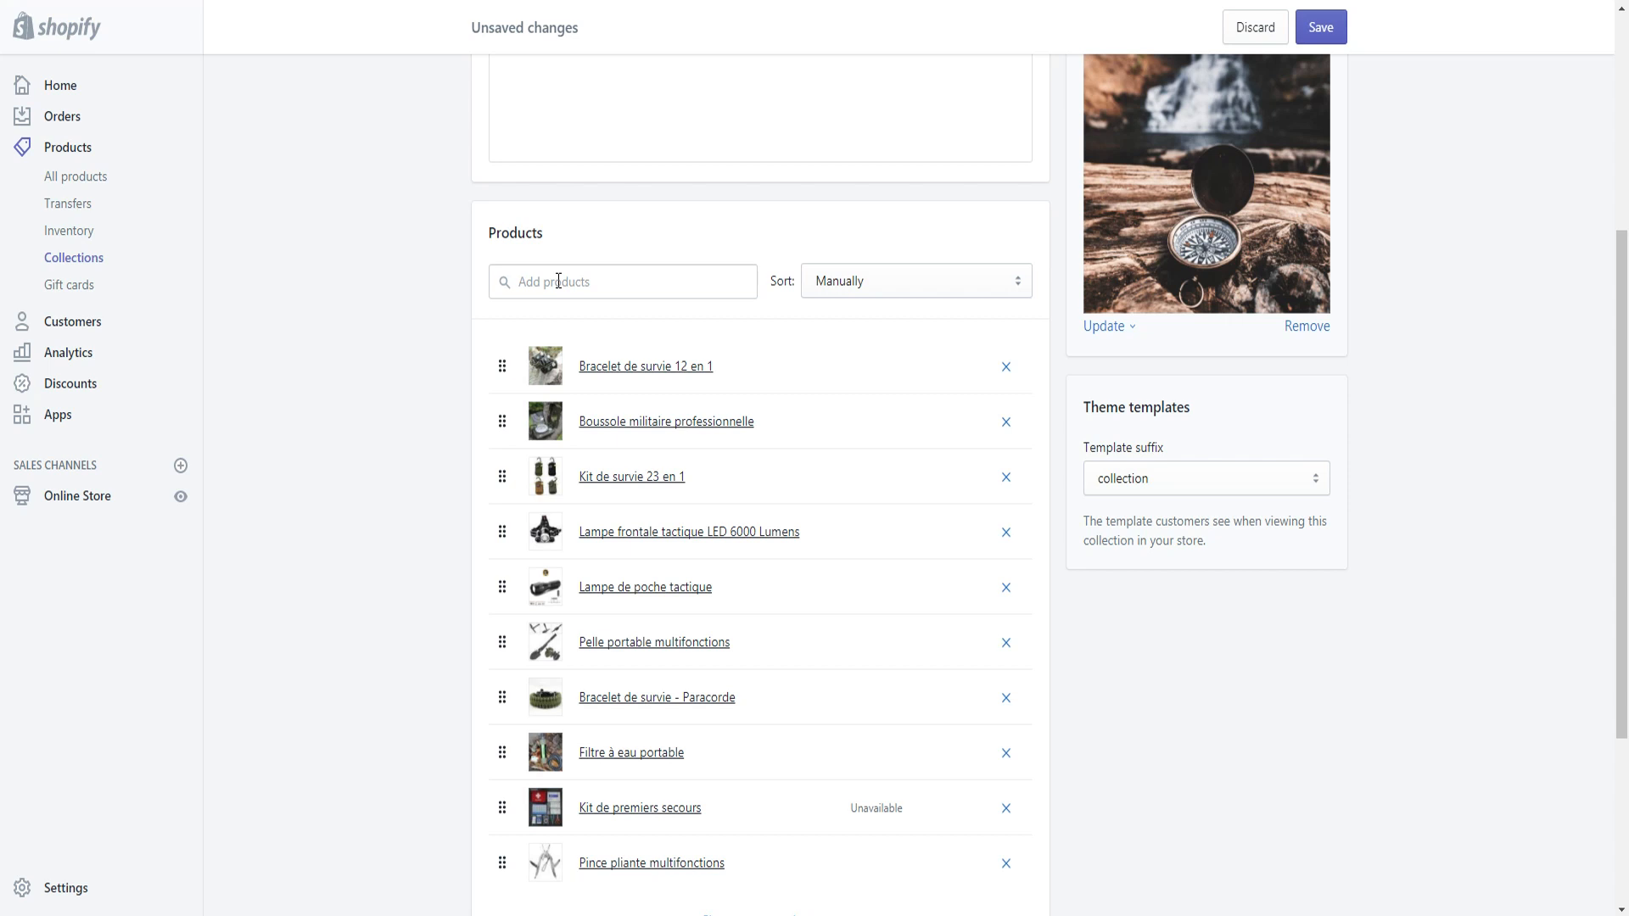
{"action": "scroll", "coordinate": [419, 458], "scroll_direction": "down", "scroll_amount": 1}
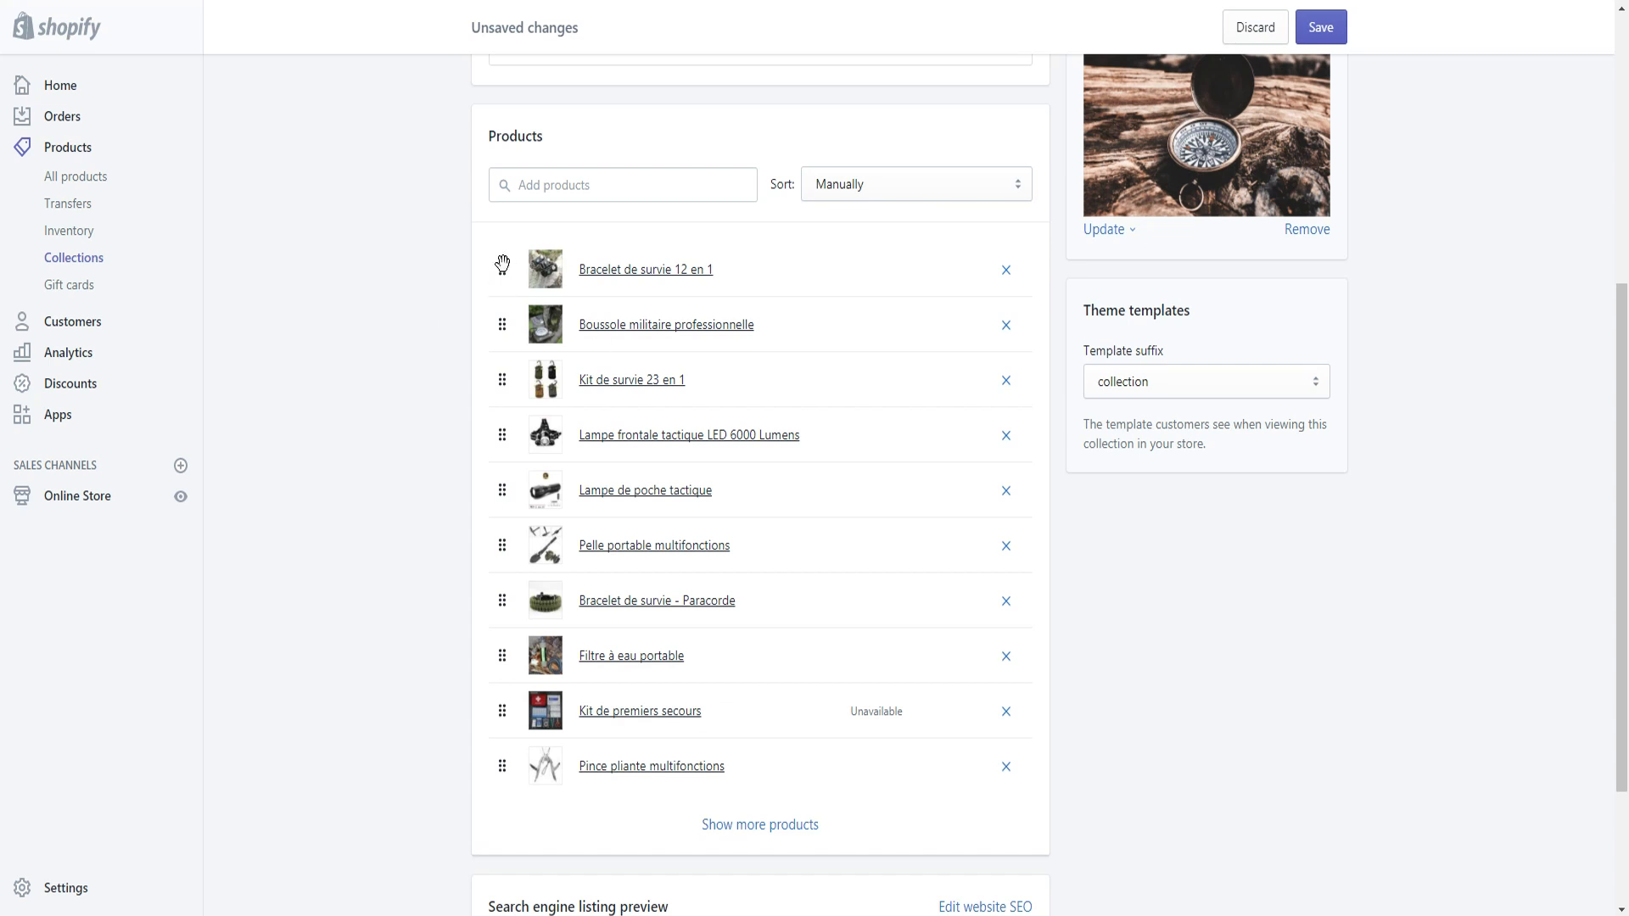
{"action": "scroll", "coordinate": [571, 462], "scroll_direction": "up", "scroll_amount": 2}
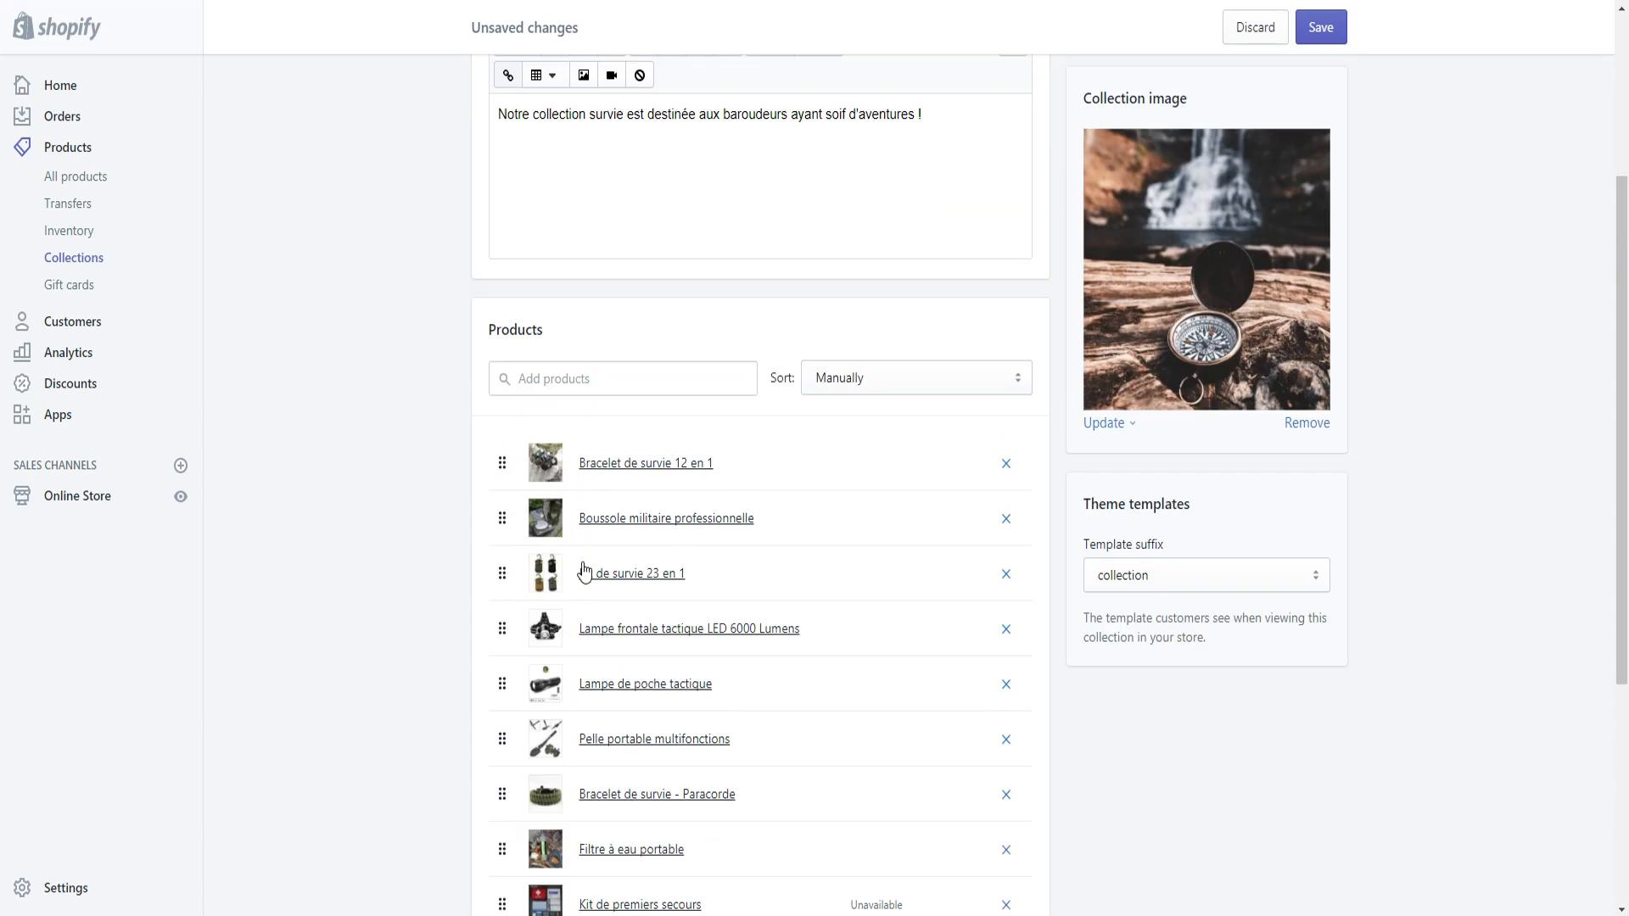
- Browse the store products that can be added to the Survie collection
{"action": "left_click", "coordinate": [546, 381]}
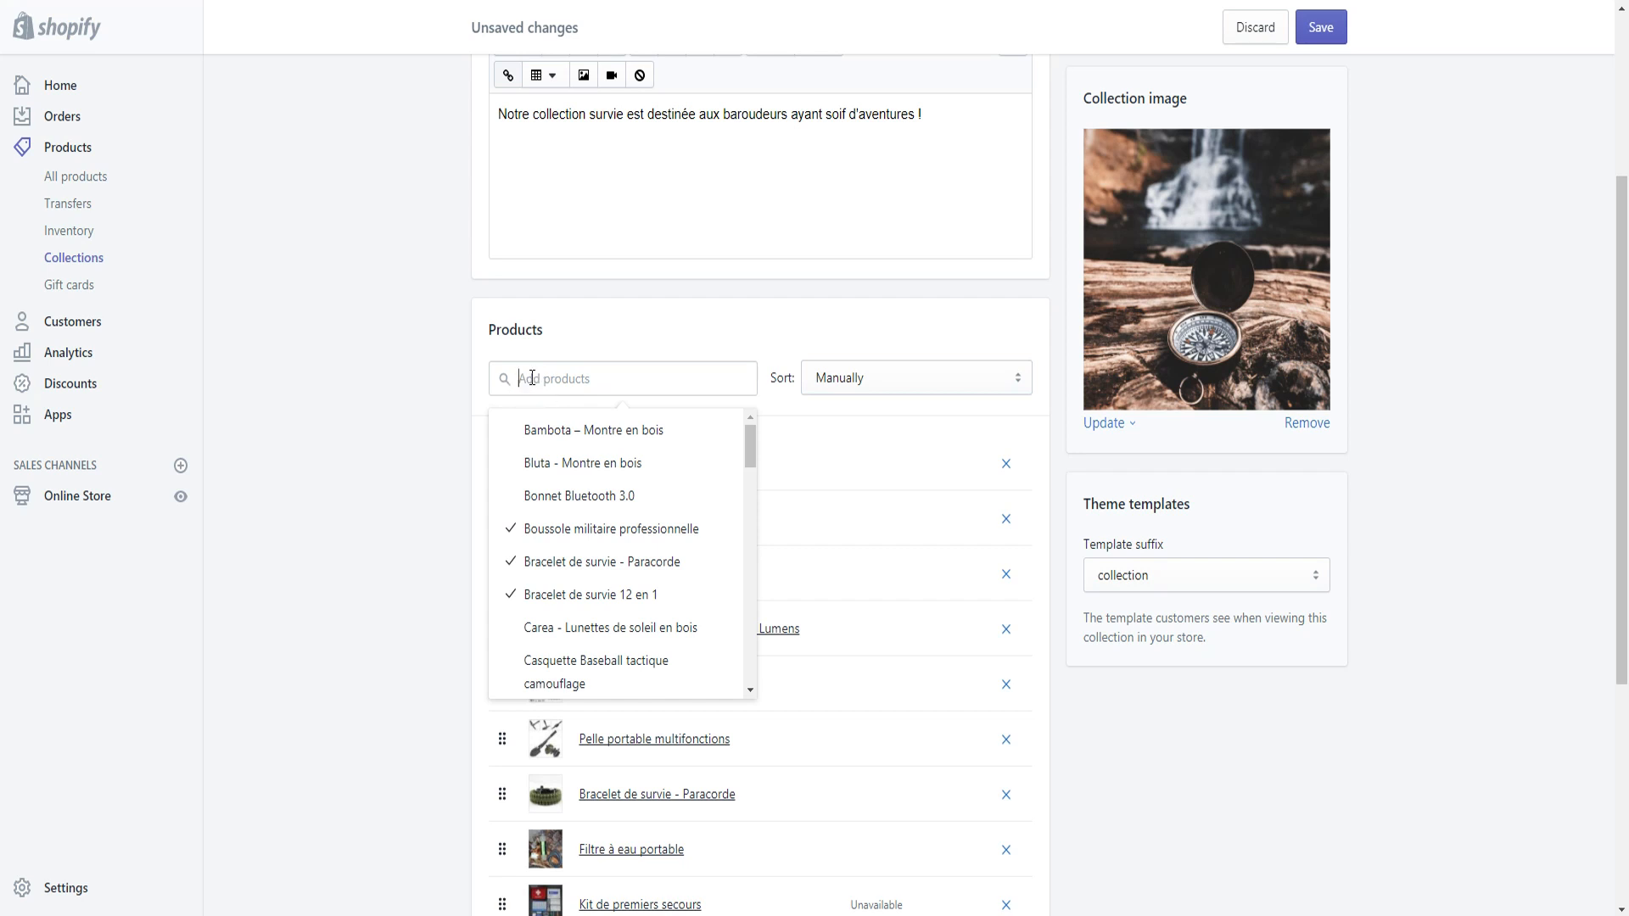
{"action": "scroll", "coordinate": [558, 508], "scroll_direction": "down", "scroll_amount": 5}
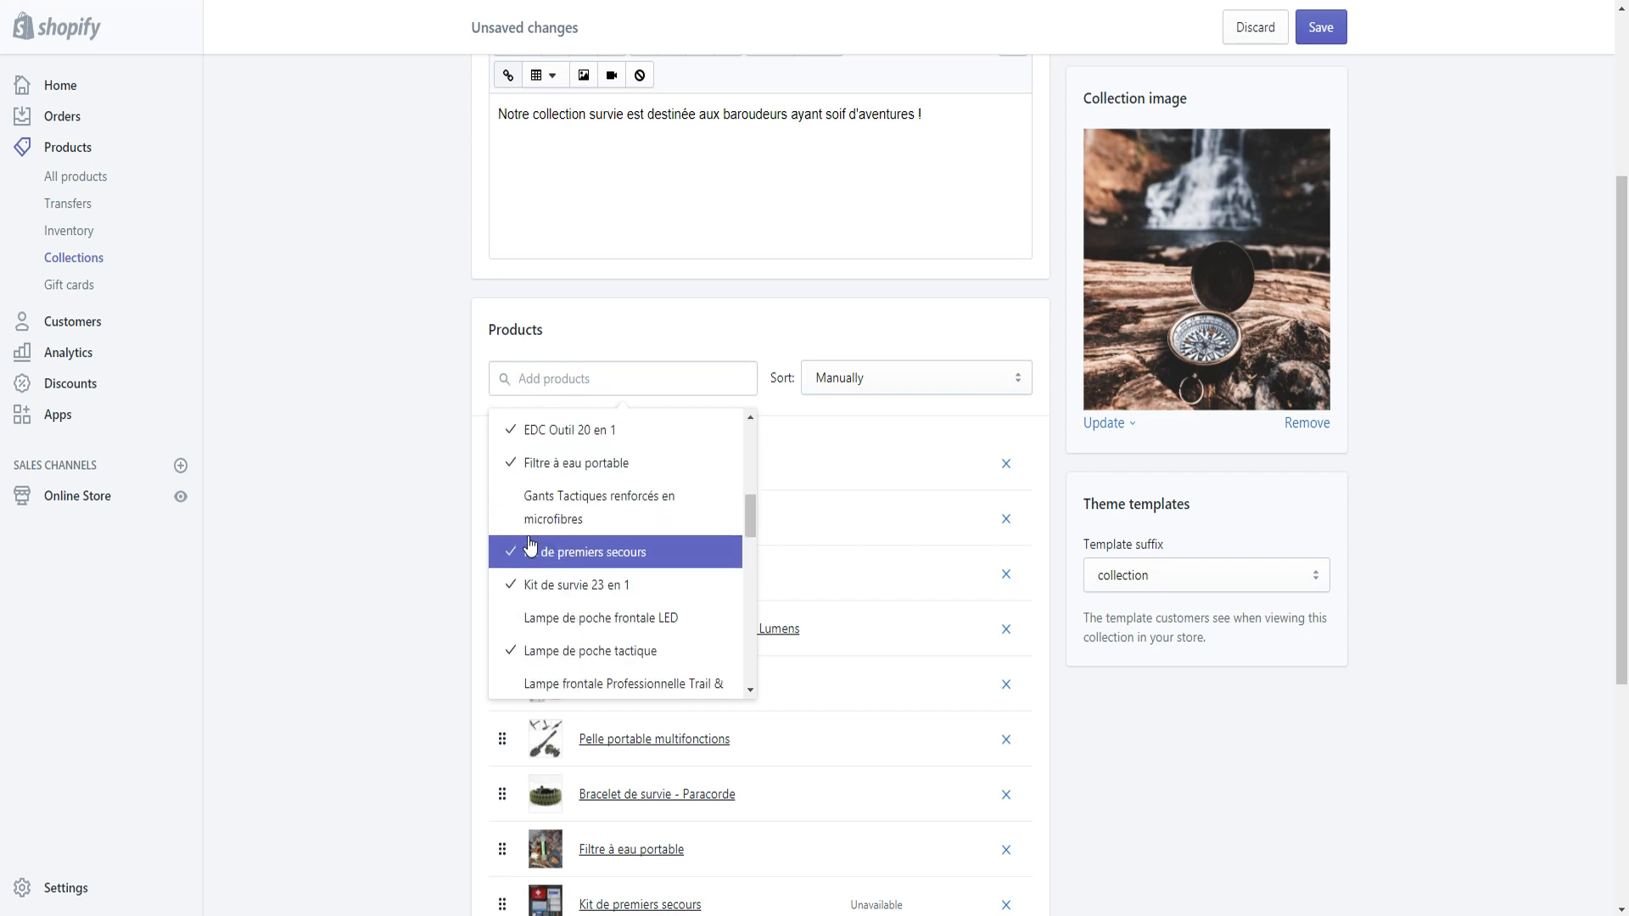
{"action": "scroll", "coordinate": [505, 514], "scroll_direction": "up", "scroll_amount": 1}
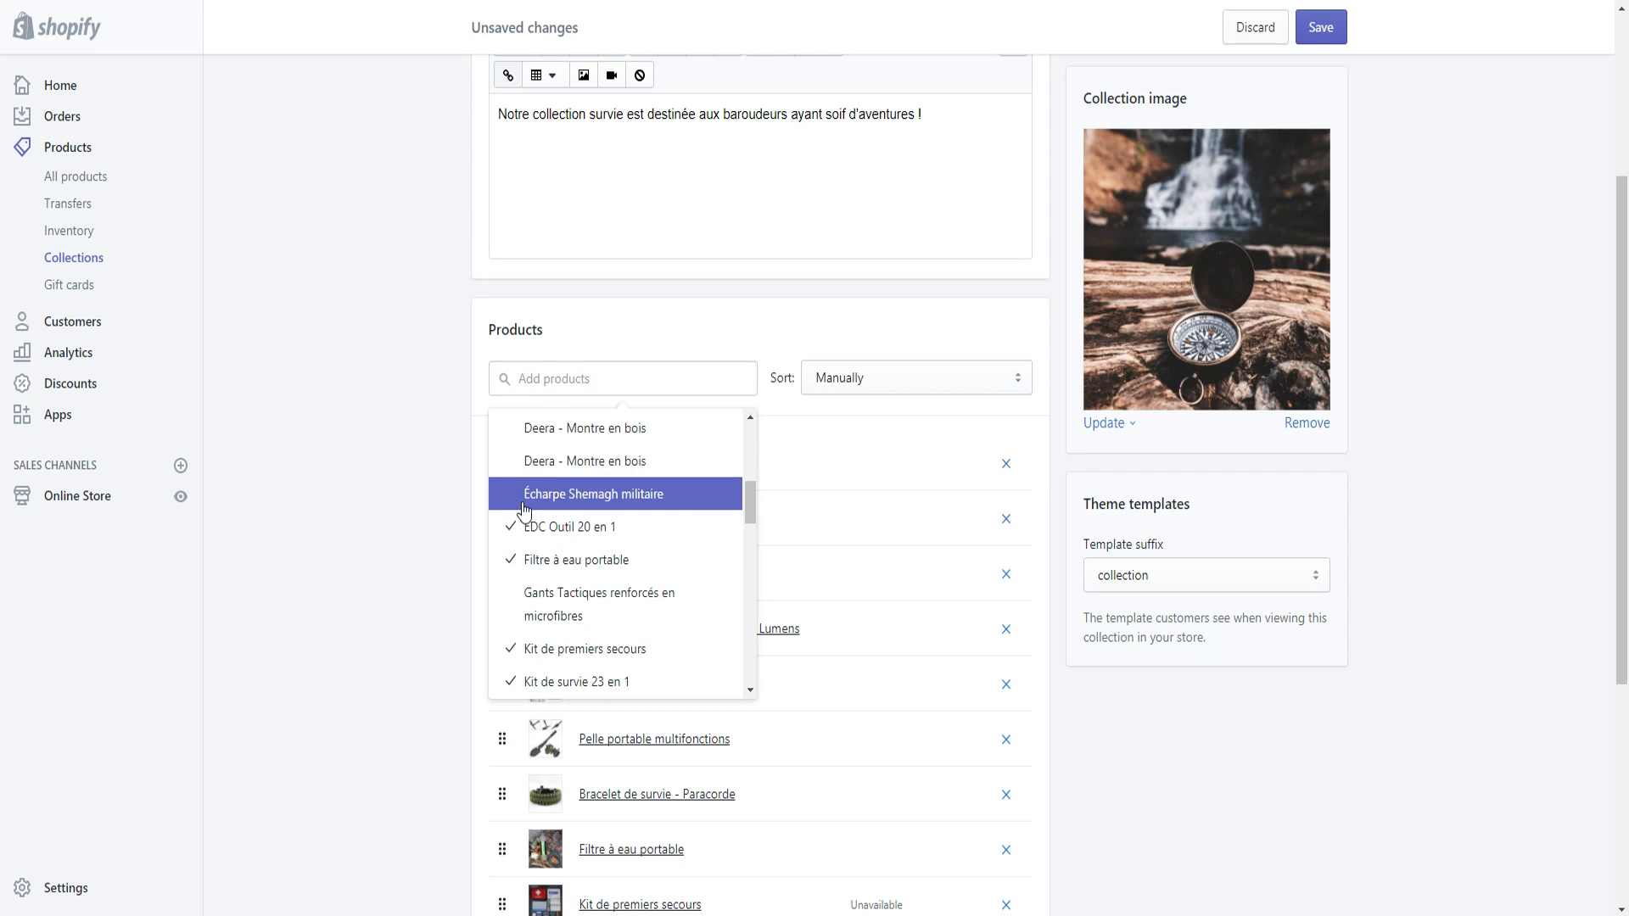
{"action": "left_click", "coordinate": [377, 497]}
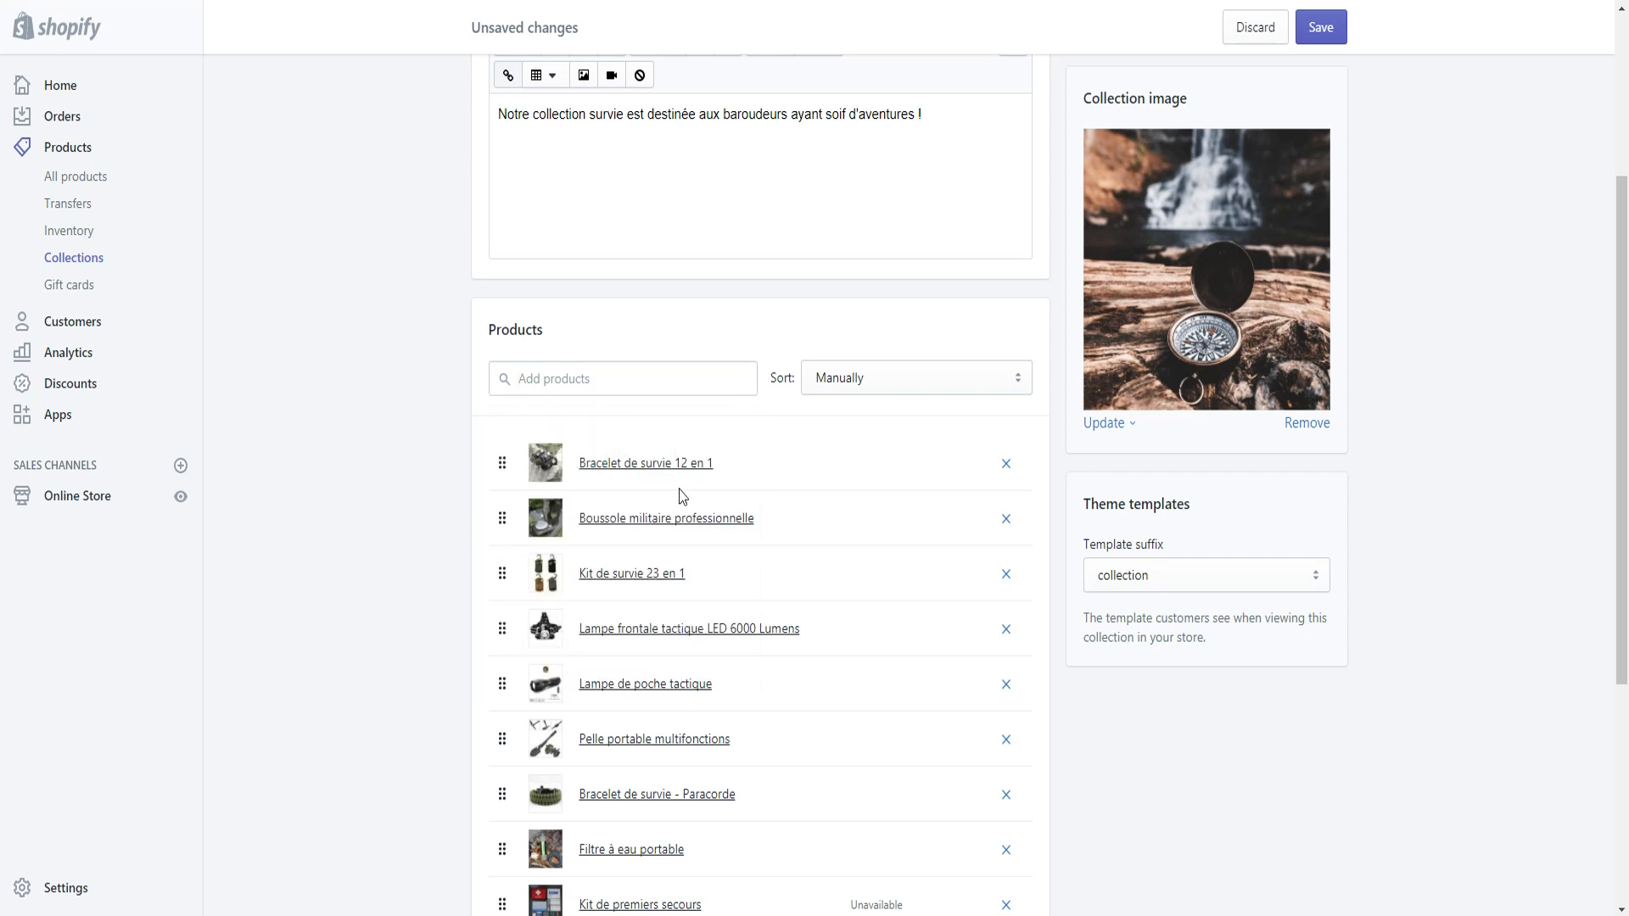
- Keep manual sorting and move Bracelet de survie 12 en 1 below Boussole militaire professionnelle in the collection's products
{"action": "left_click", "coordinate": [856, 393]}
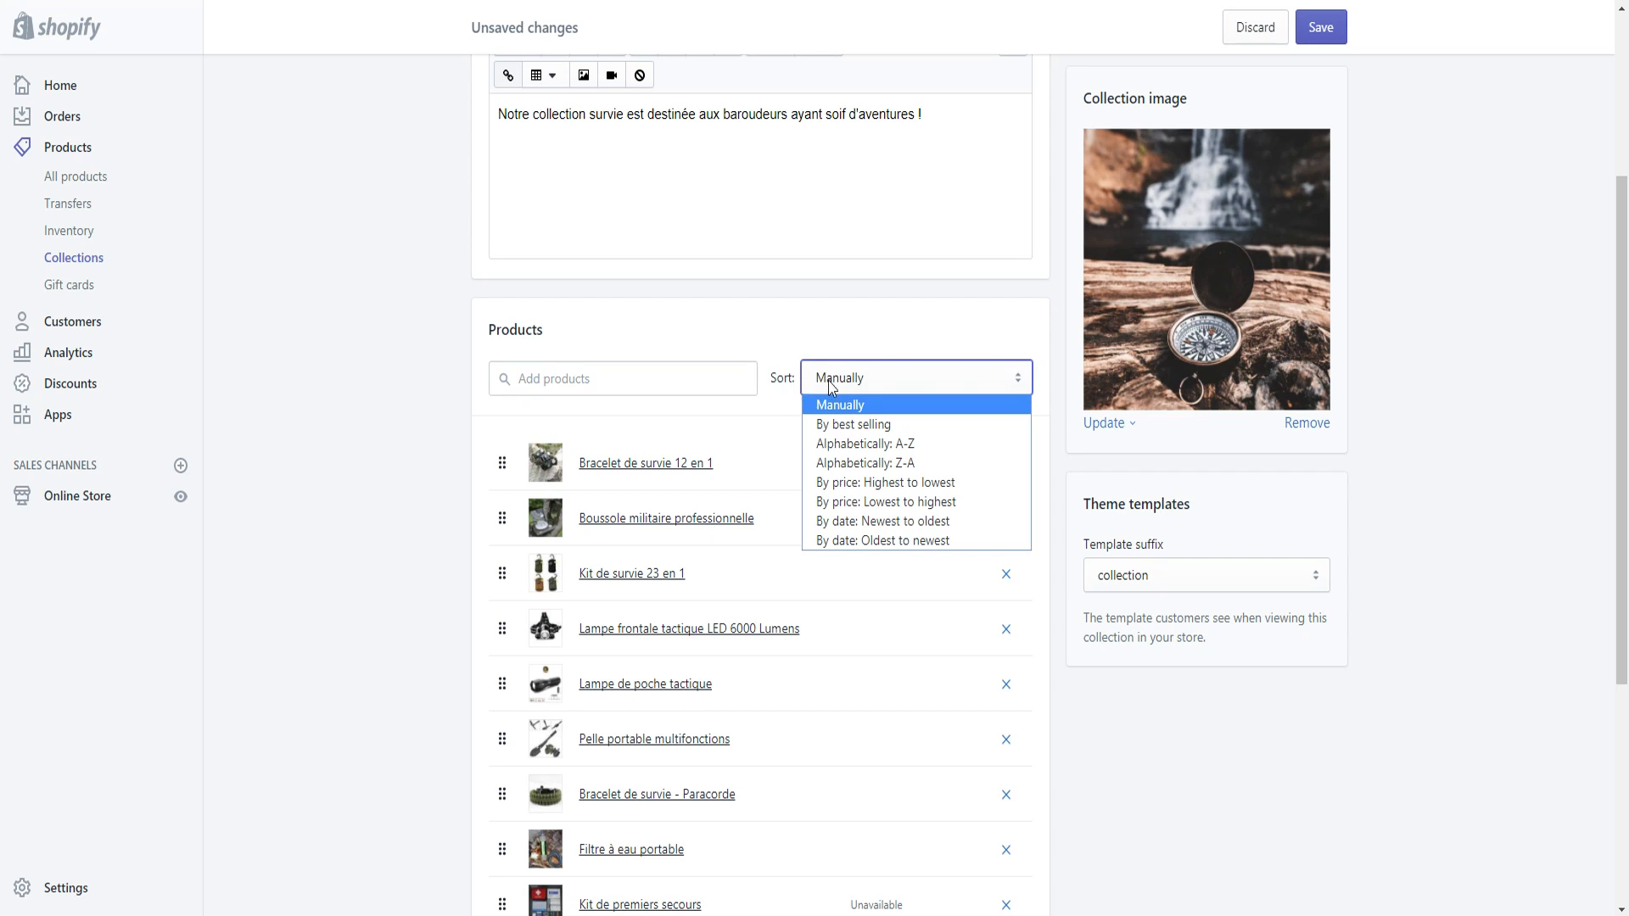
{"action": "left_click", "coordinate": [796, 354]}
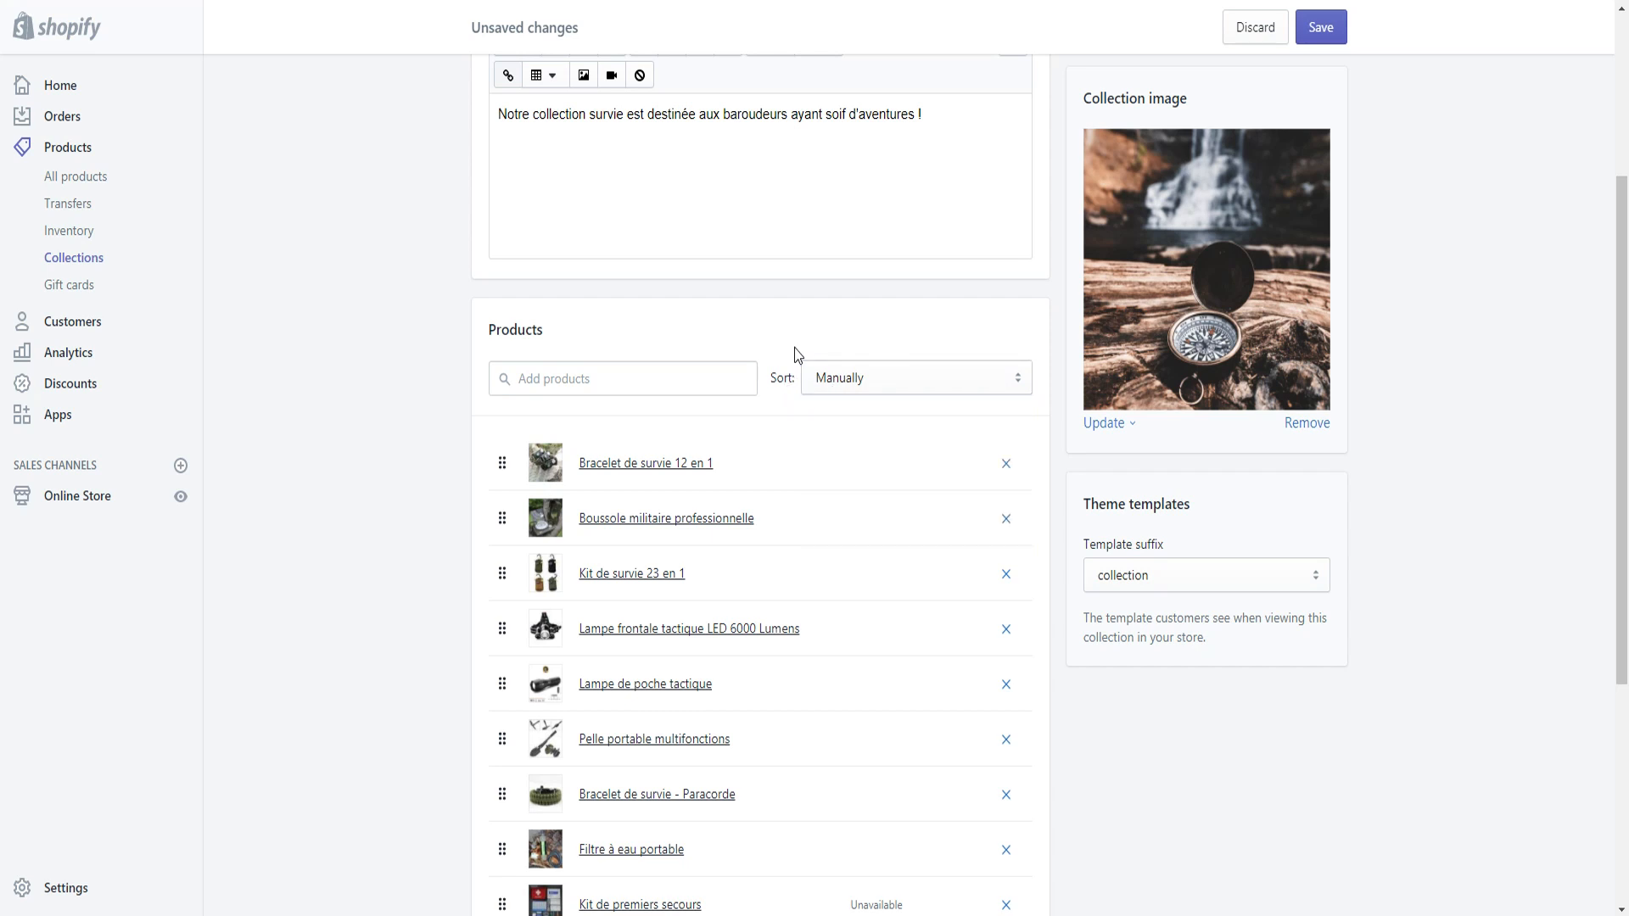
{"action": "left_click_drag", "start_coordinate": [506, 459], "coordinate": [502, 519]}
{"action": "mouse_move", "coordinate": [502, 574]}
{"action": "left_mouse_down"}
{"action": "mouse_move", "coordinate": [502, 629]}
{"action": "mouse_move", "coordinate": [499, 563]}
{"action": "left_mouse_up"}
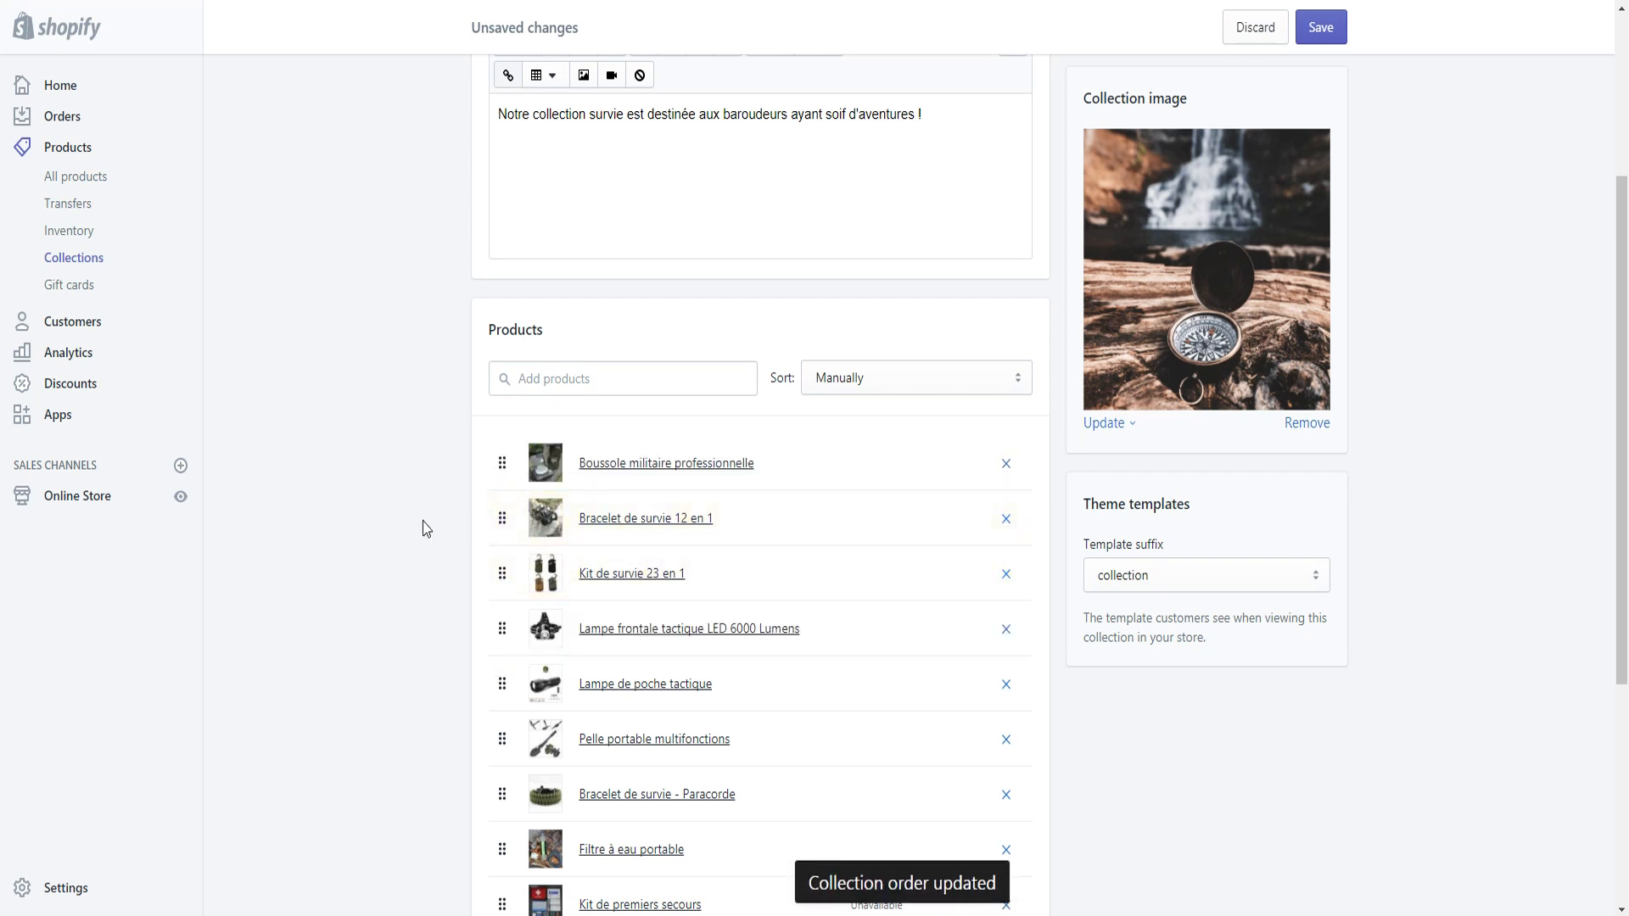
- Review the collection page from its title down to the search engine listing preview text
{"action": "scroll", "coordinate": [426, 528], "scroll_direction": "down", "scroll_amount": 2}
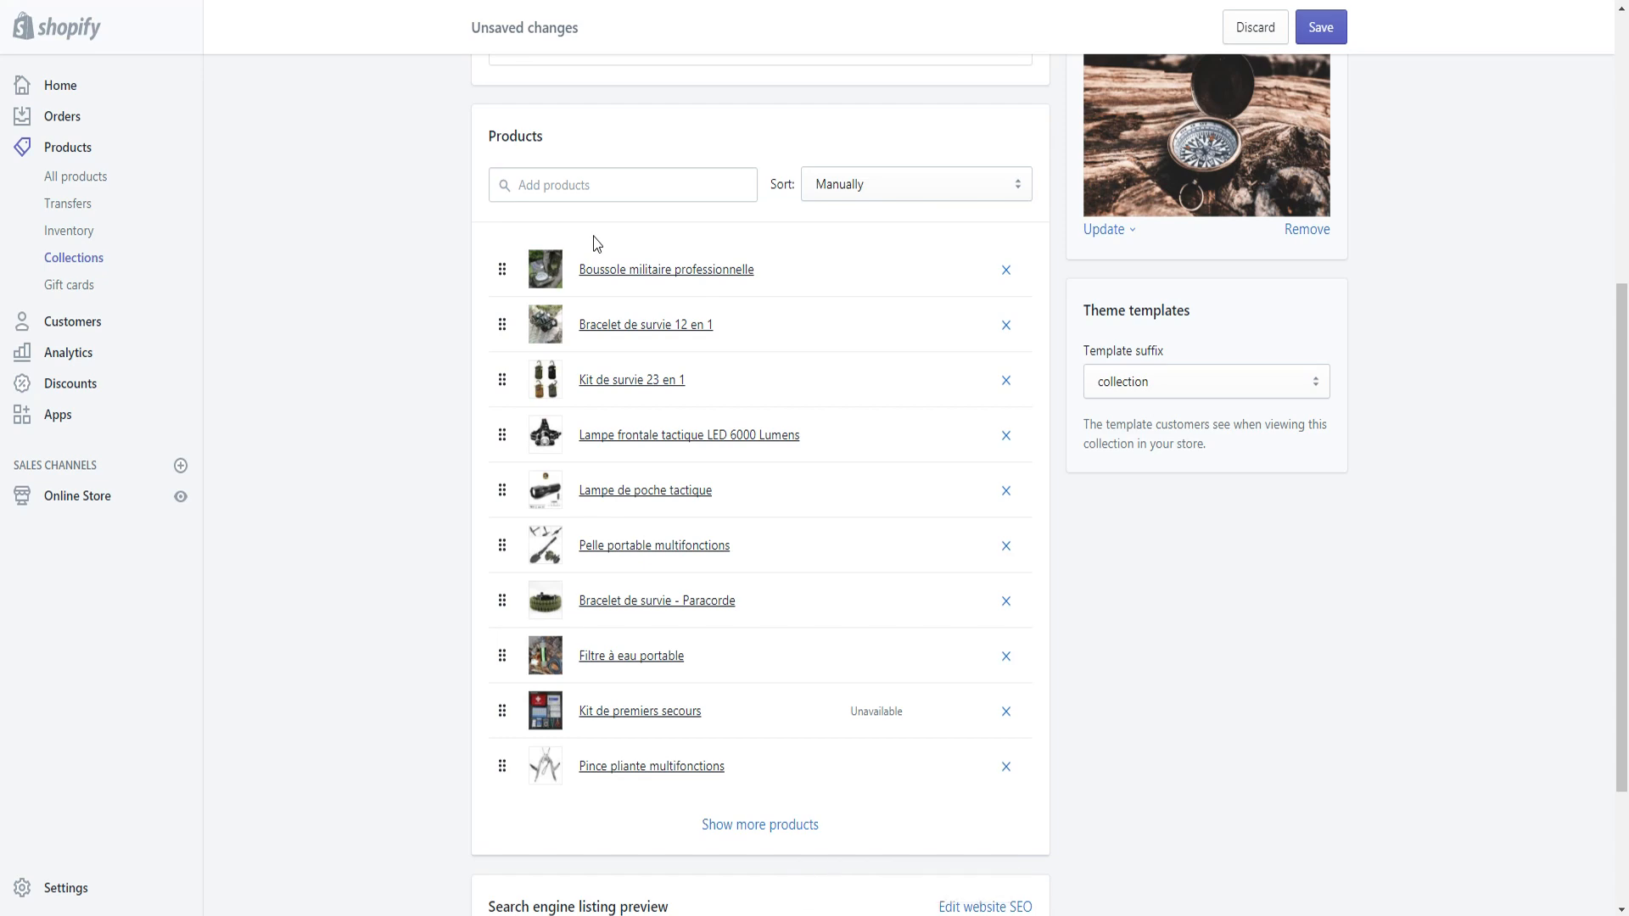
{"action": "scroll", "coordinate": [594, 245], "scroll_direction": "up", "scroll_amount": 5}
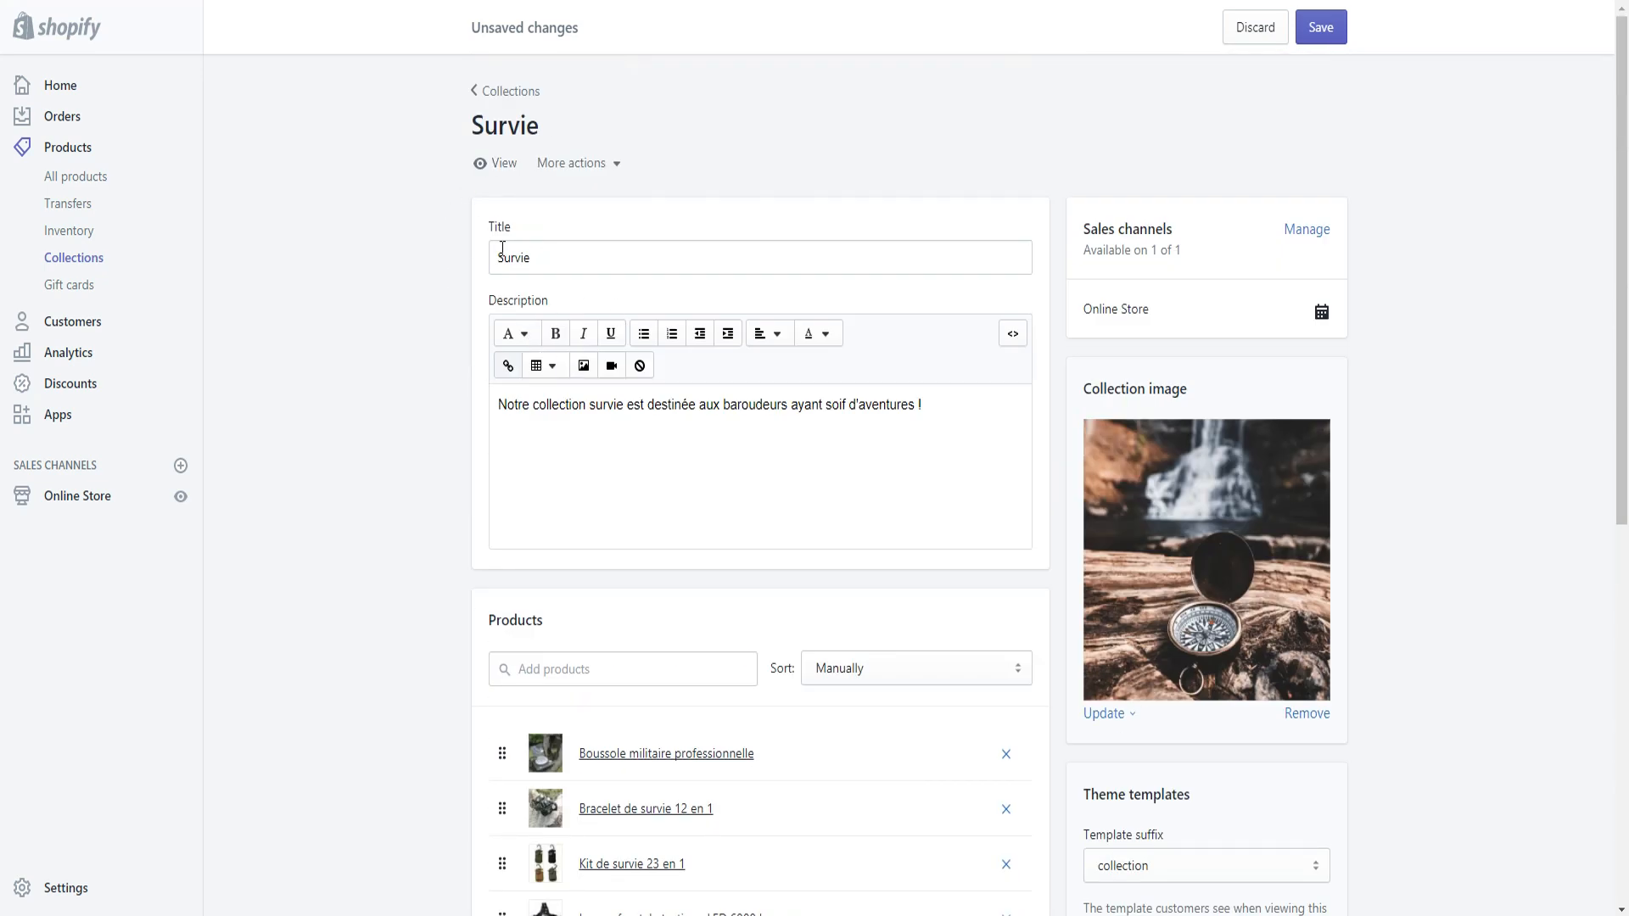
{"action": "scroll", "coordinate": [585, 466], "scroll_direction": "down", "scroll_amount": 6}
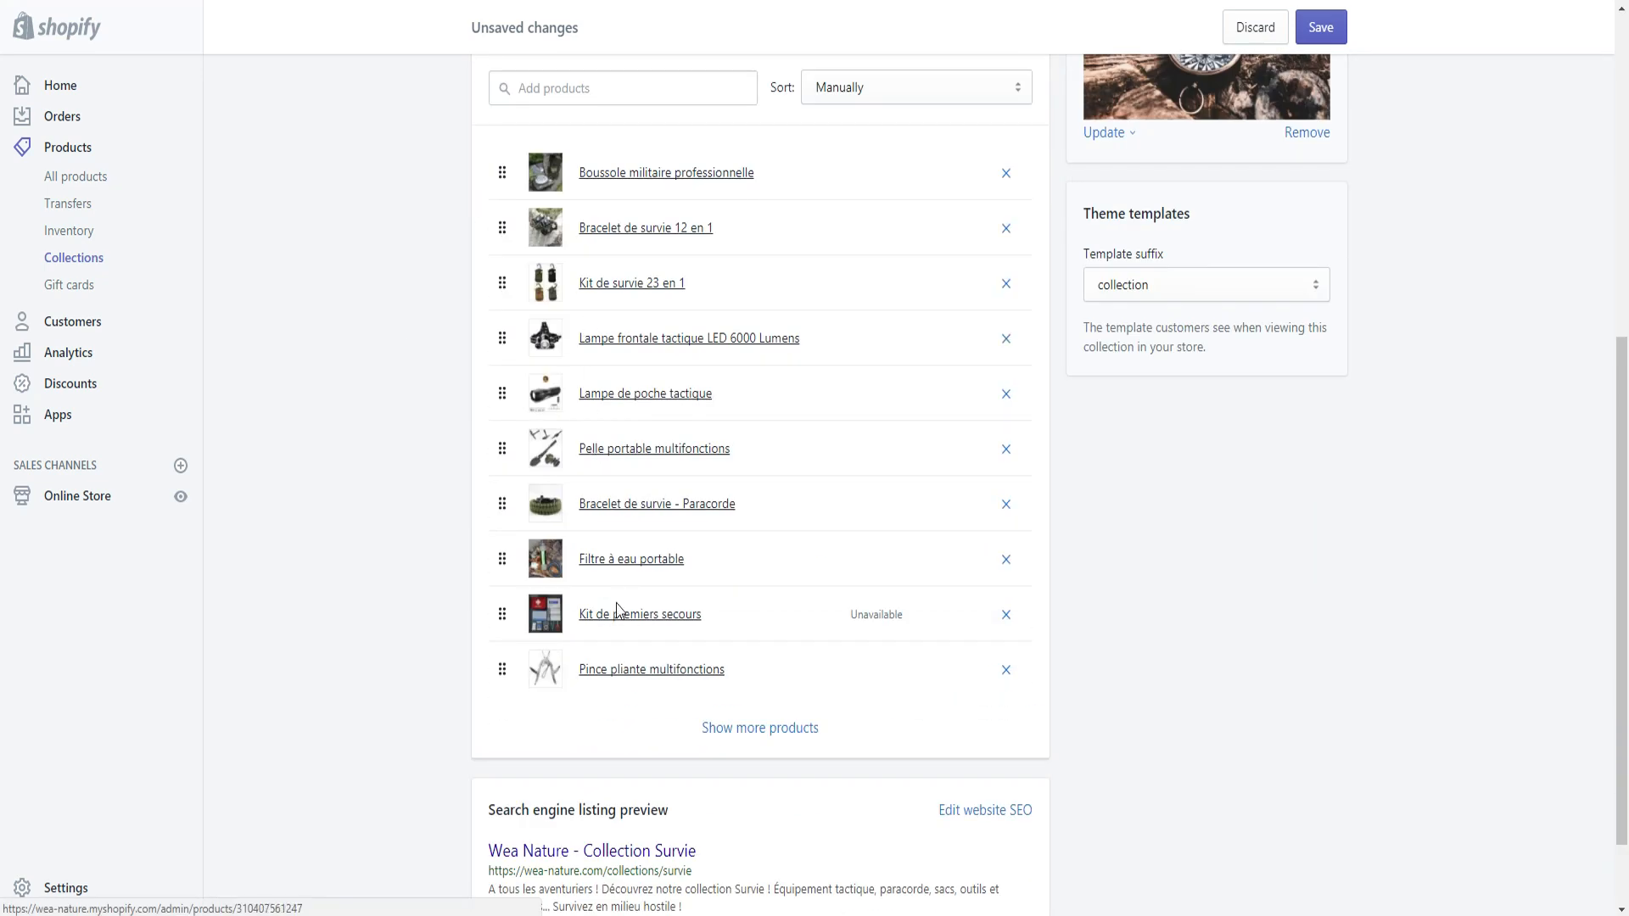
{"action": "scroll", "coordinate": [617, 609], "scroll_direction": "up", "scroll_amount": 3}
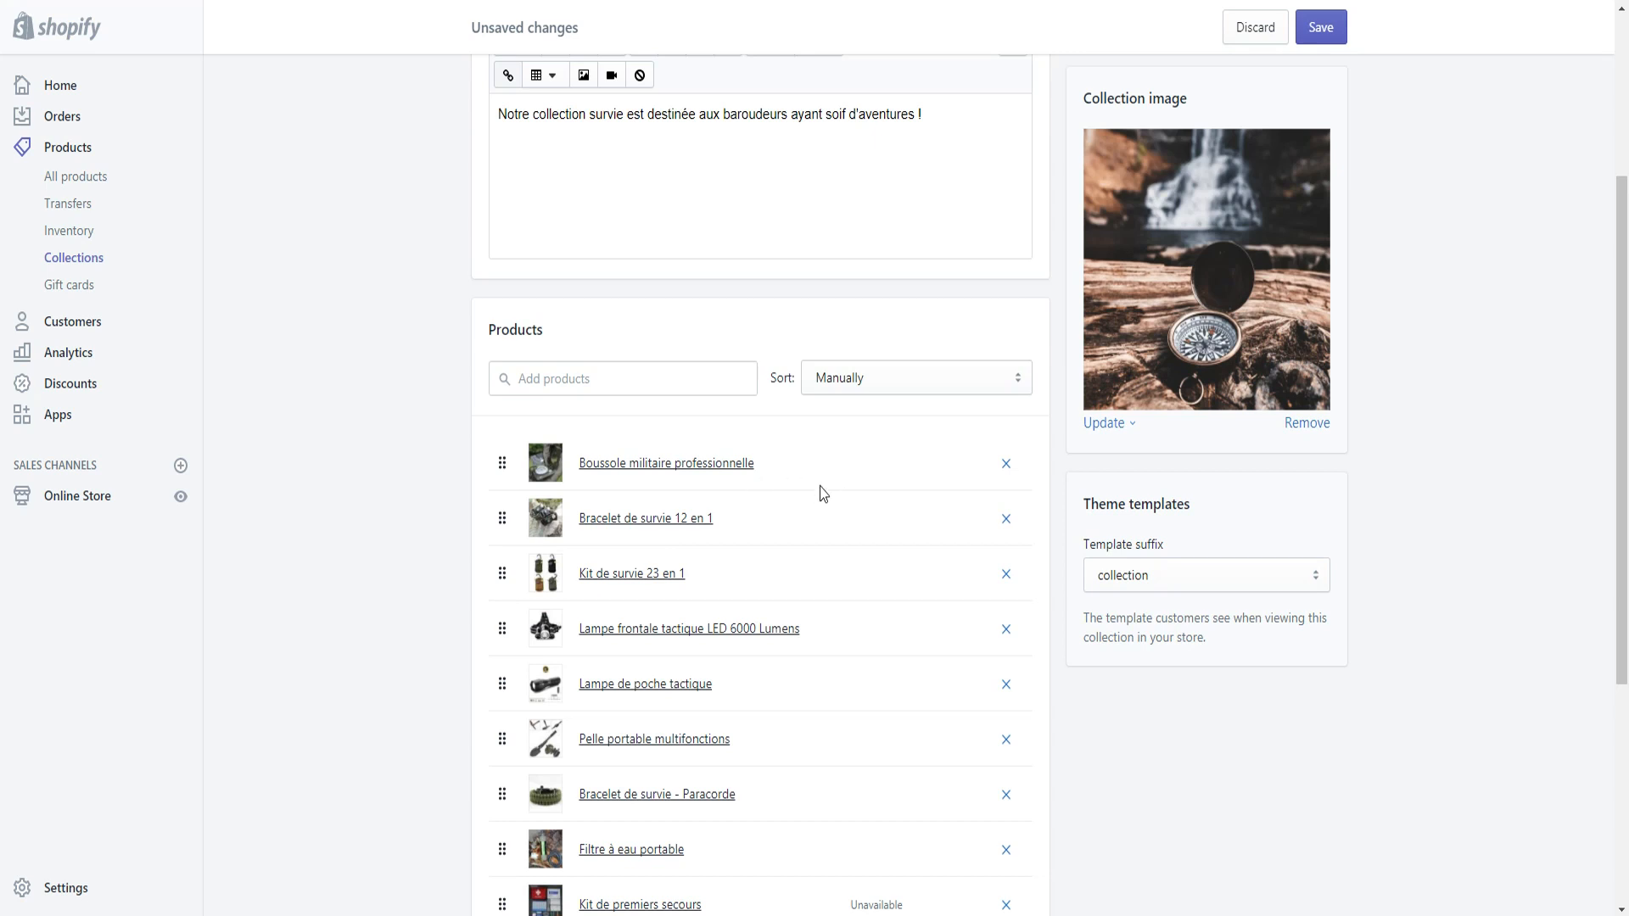
{"action": "scroll", "coordinate": [822, 494], "scroll_direction": "up", "scroll_amount": 2}
{"action": "scroll", "coordinate": [637, 458], "scroll_direction": "down", "scroll_amount": 4}
{"action": "scroll", "coordinate": [782, 323], "scroll_direction": "down", "scroll_amount": 2}
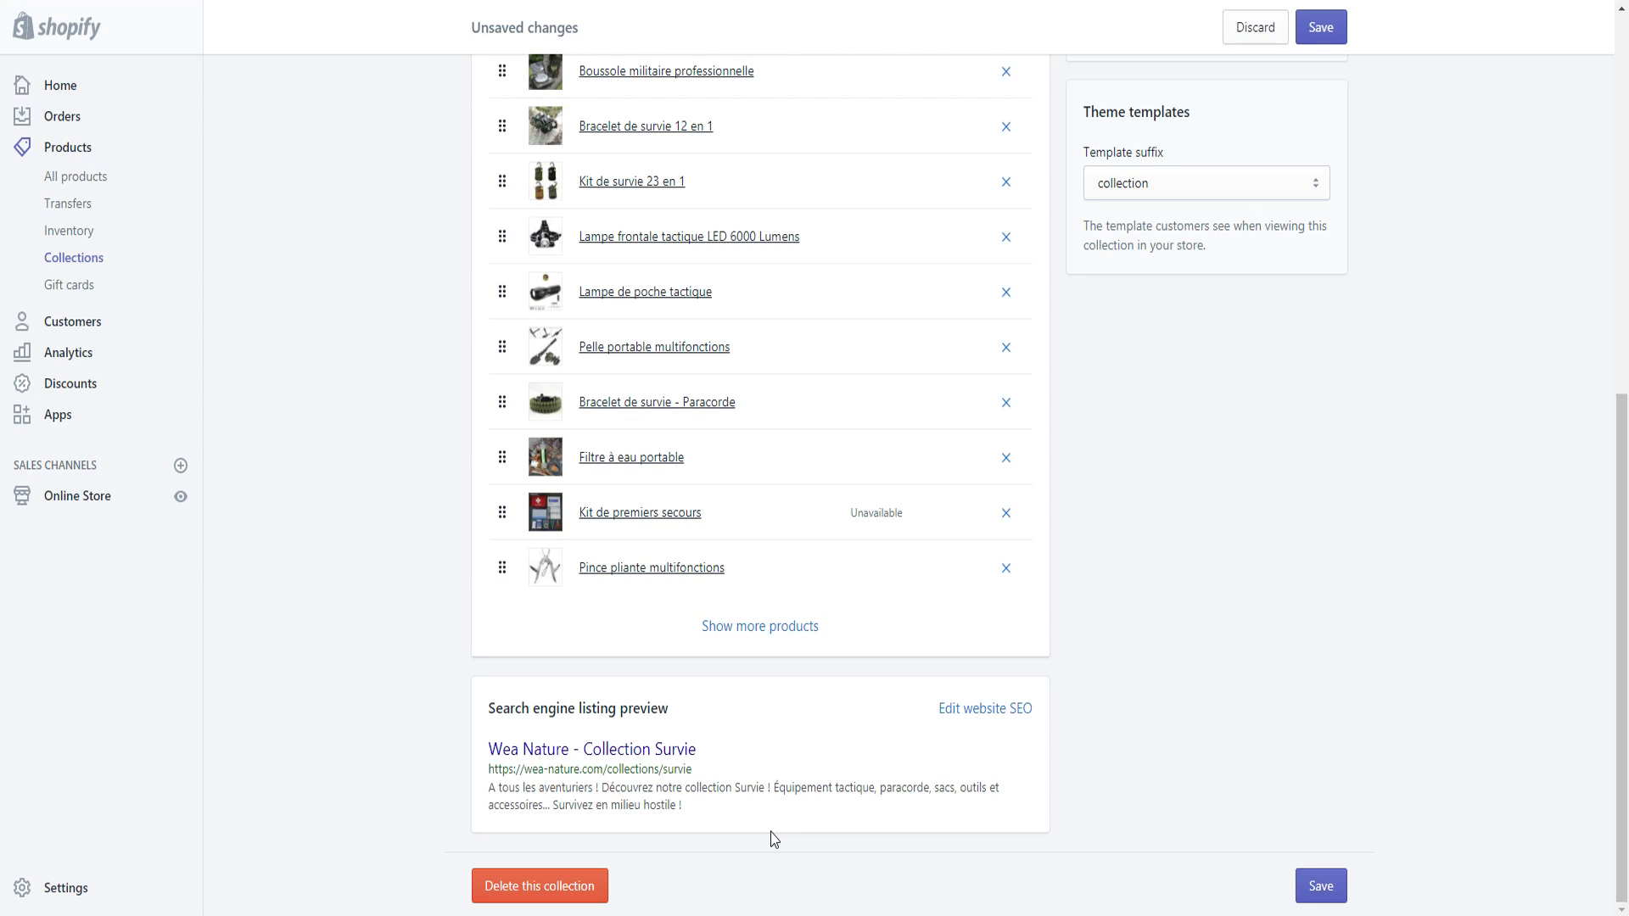
{"action": "left_click_drag", "start_coordinate": [487, 751], "coordinate": [757, 831]}
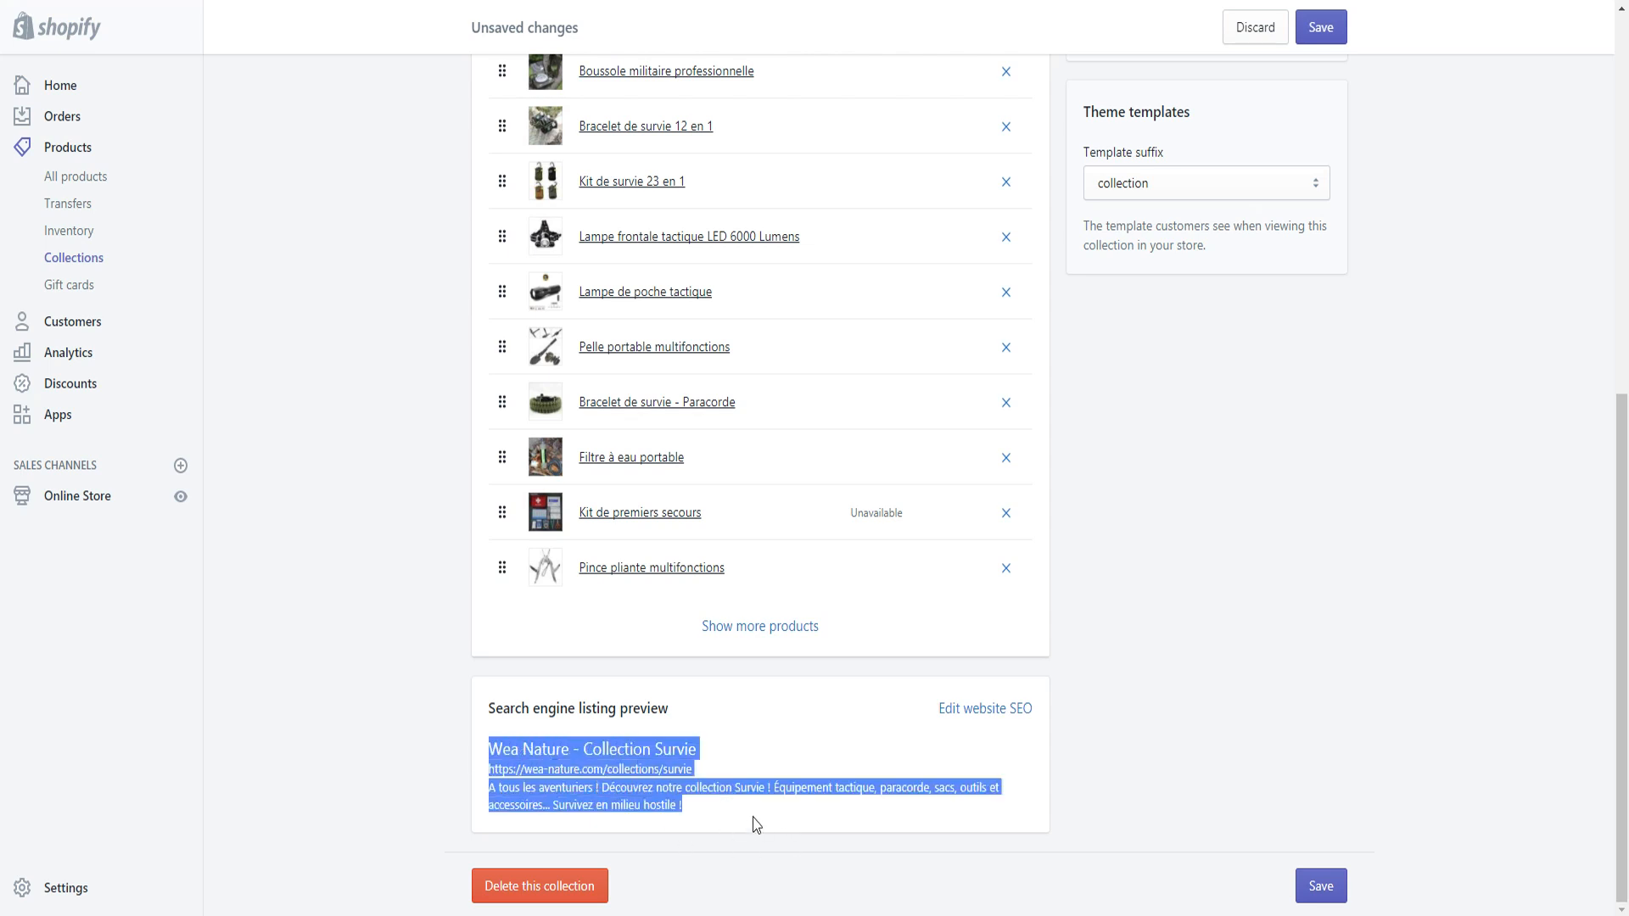
{"action": "left_click", "coordinate": [750, 814]}
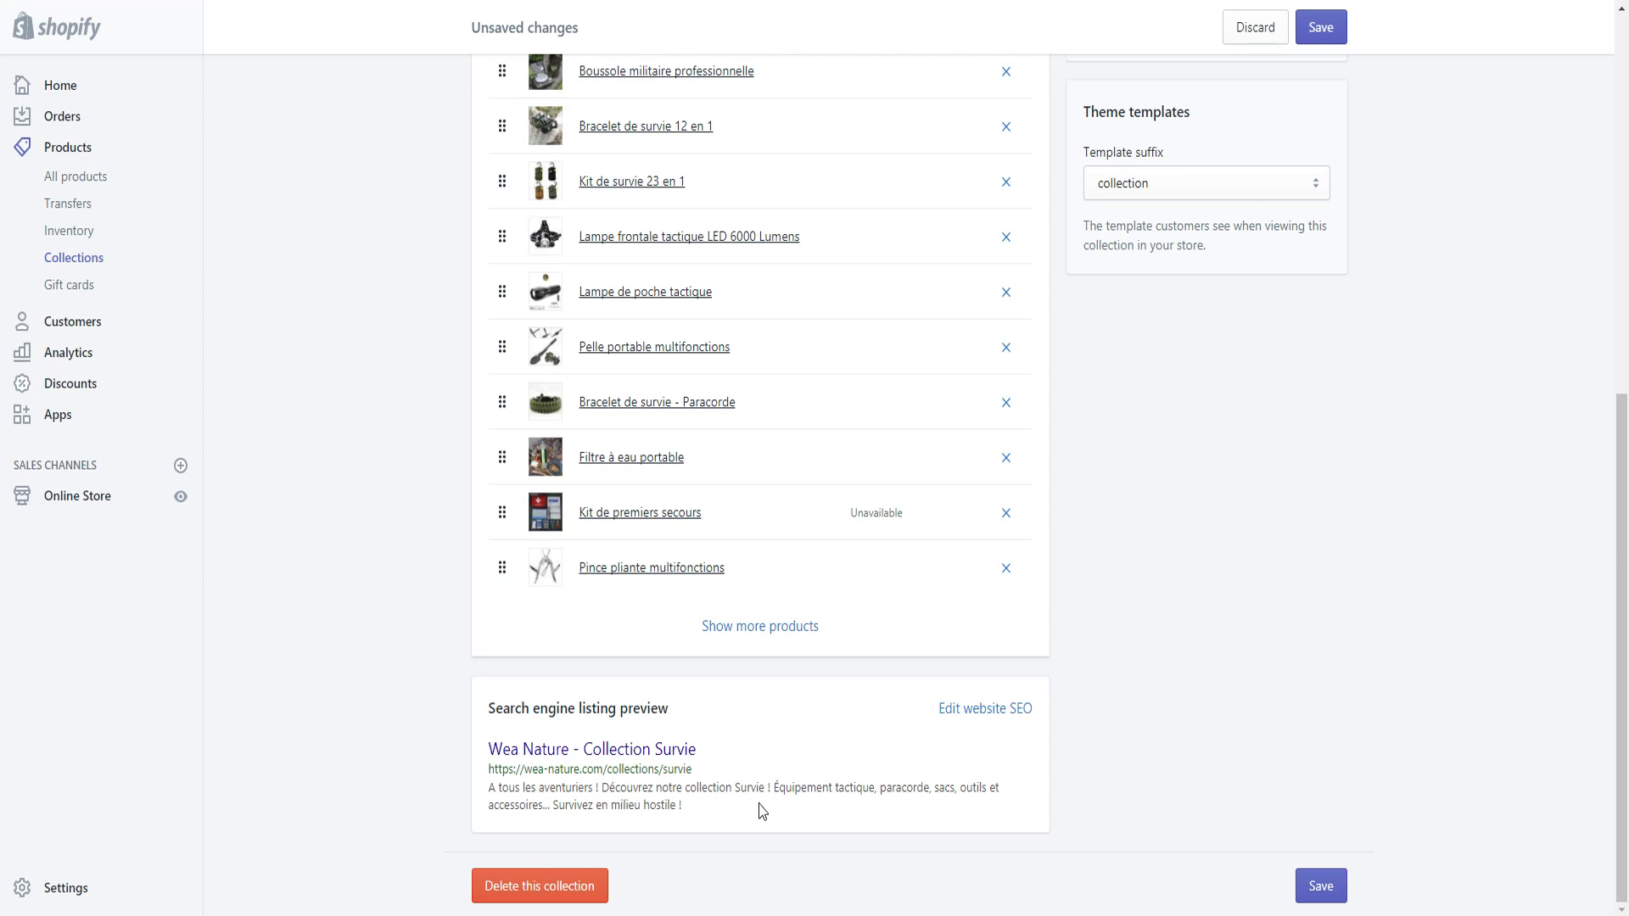
- Open the website SEO settings of the Survie collection and examine the page title, meta description and URL handle
{"action": "left_click", "coordinate": [962, 712]}
{"action": "scroll", "coordinate": [764, 713], "scroll_direction": "down", "scroll_amount": 3}
{"action": "left_click", "coordinate": [677, 606]}
{"action": "left_click", "coordinate": [789, 705]}
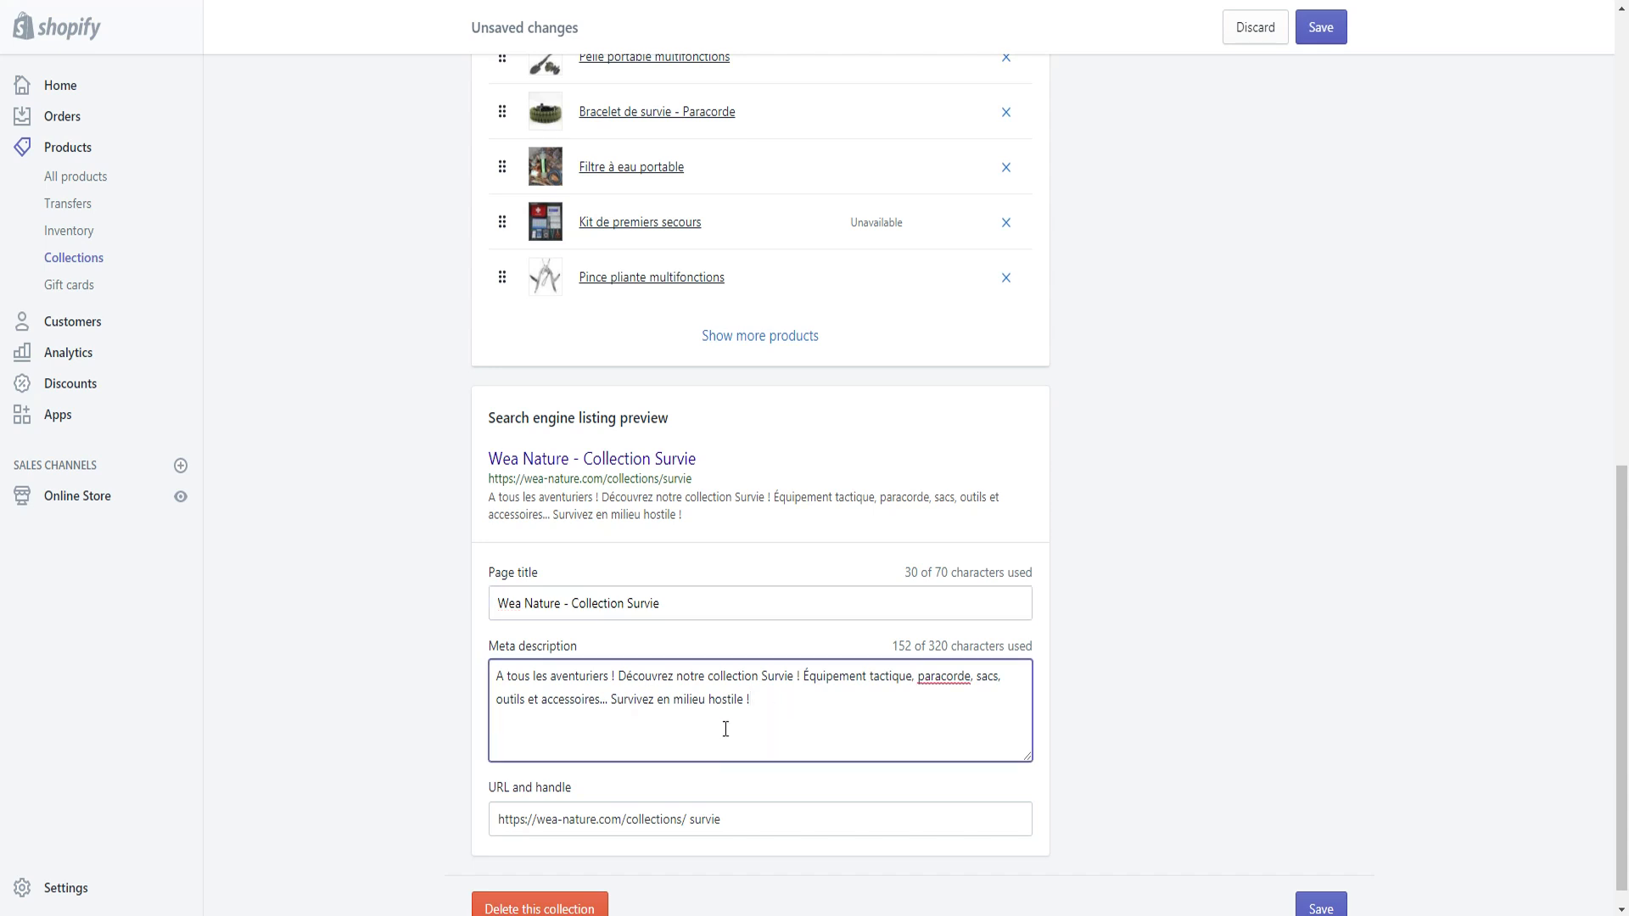
{"action": "key", "text": "ctrl+a"}
{"action": "left_click", "coordinate": [698, 700]}
{"action": "left_click", "coordinate": [792, 704]}
{"action": "left_click", "coordinate": [1326, 552]}
{"action": "scroll", "coordinate": [976, 623], "scroll_direction": "up", "scroll_amount": 1}
{"action": "scroll", "coordinate": [645, 543], "scroll_direction": "down", "scroll_amount": 1}
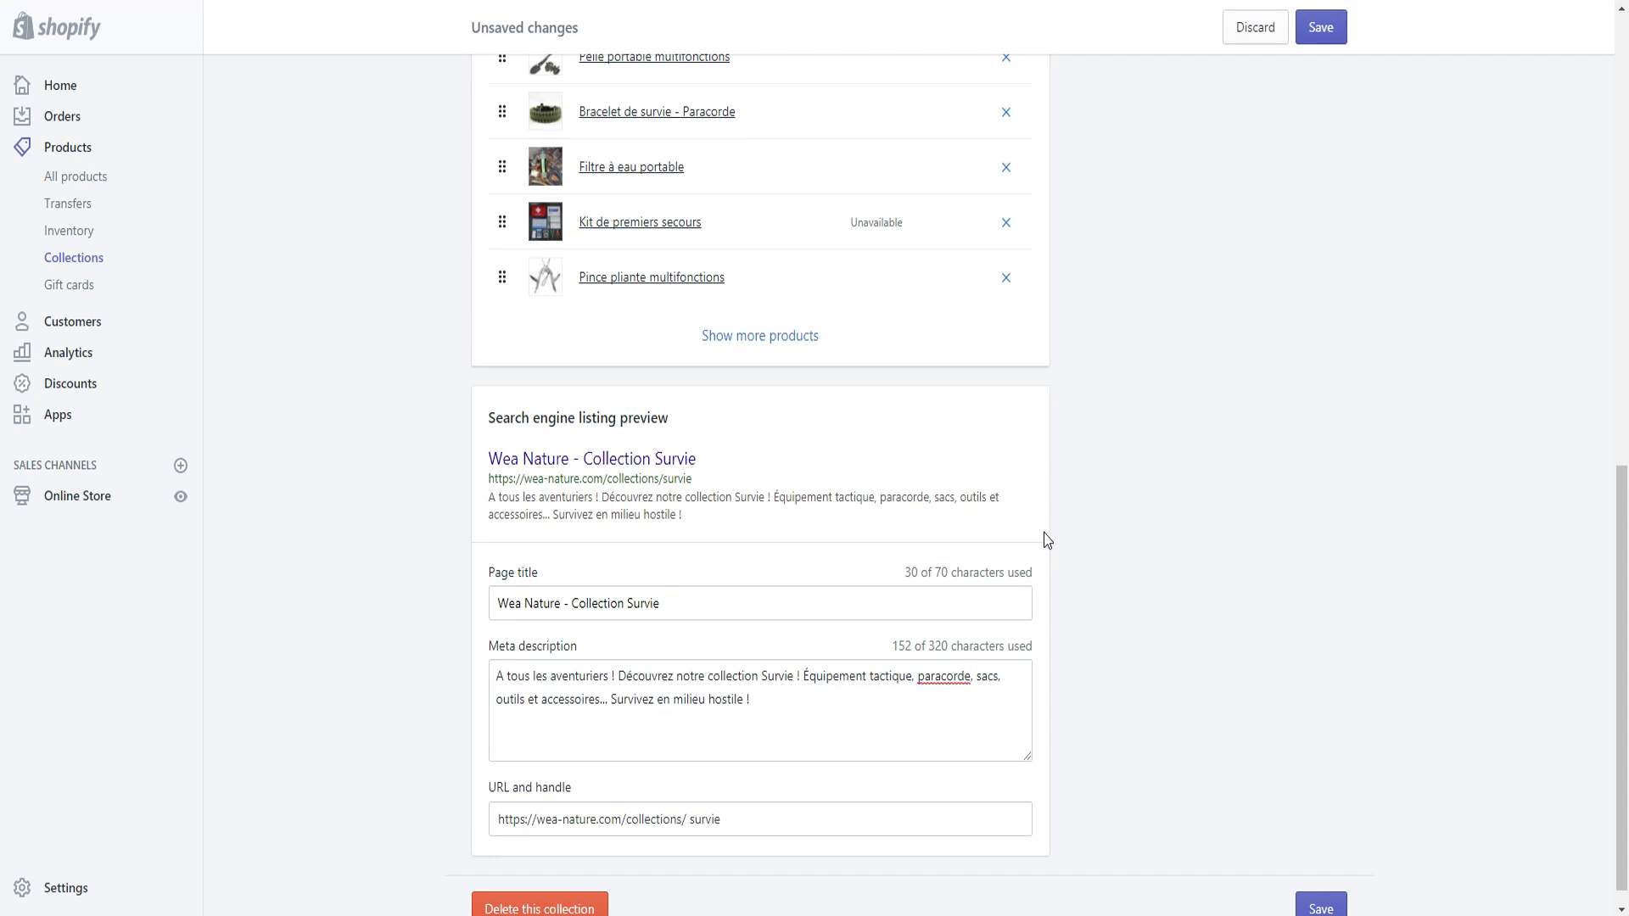
{"action": "scroll", "coordinate": [532, 516], "scroll_direction": "down", "scroll_amount": 1}
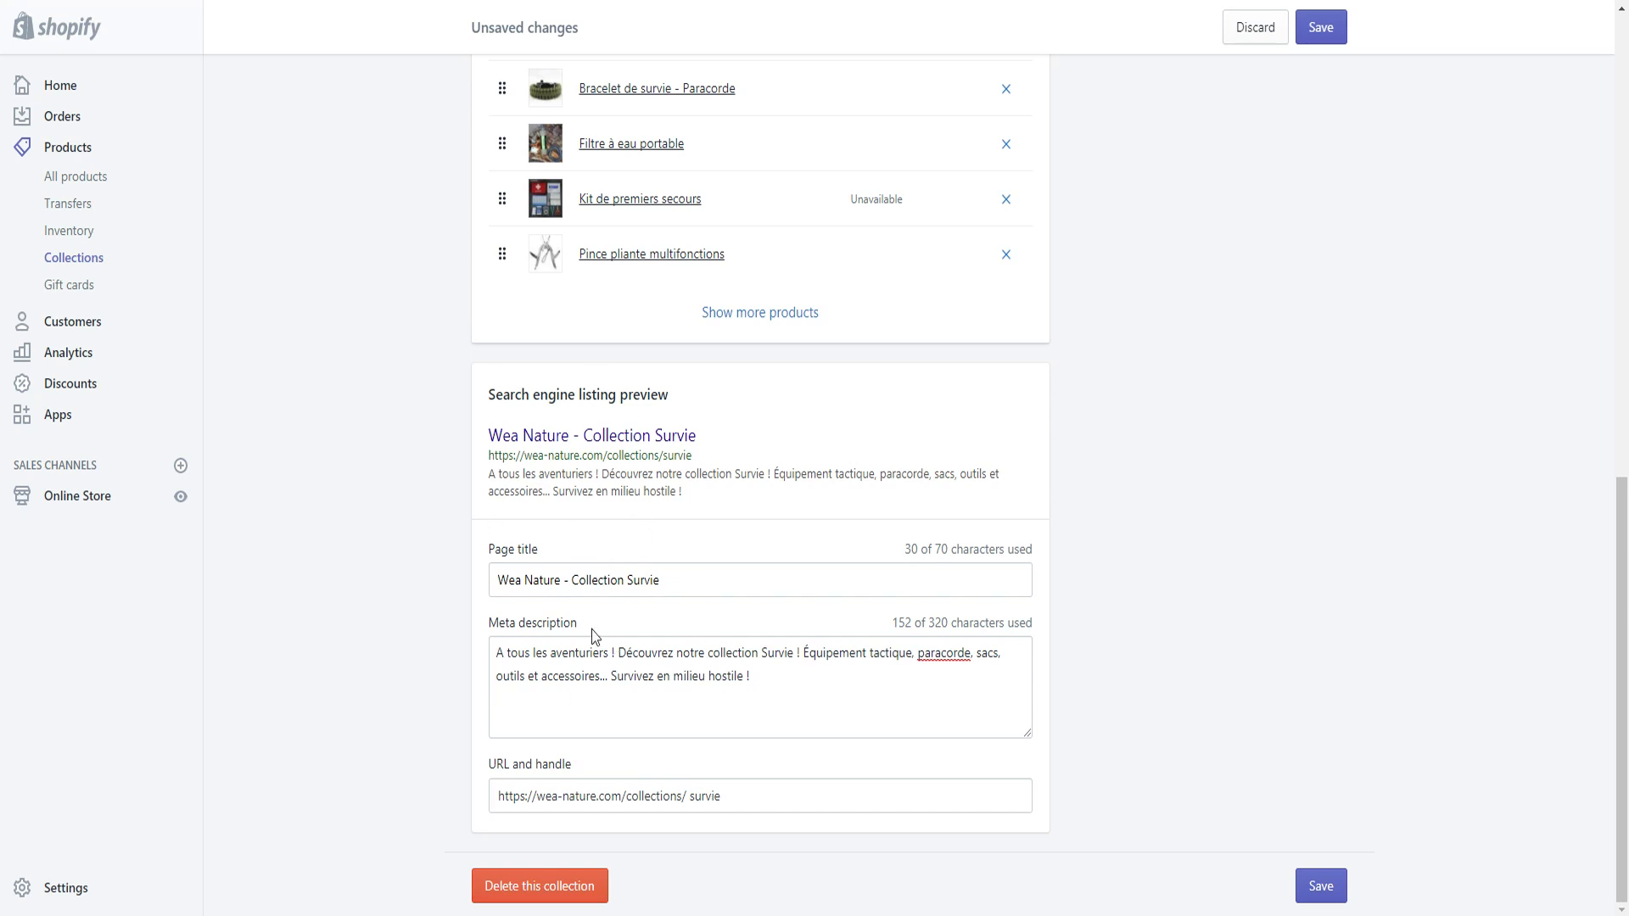
- Leave the Survie collection and return to the list of collections
{"action": "scroll", "coordinate": [848, 565], "scroll_direction": "up", "scroll_amount": 12}
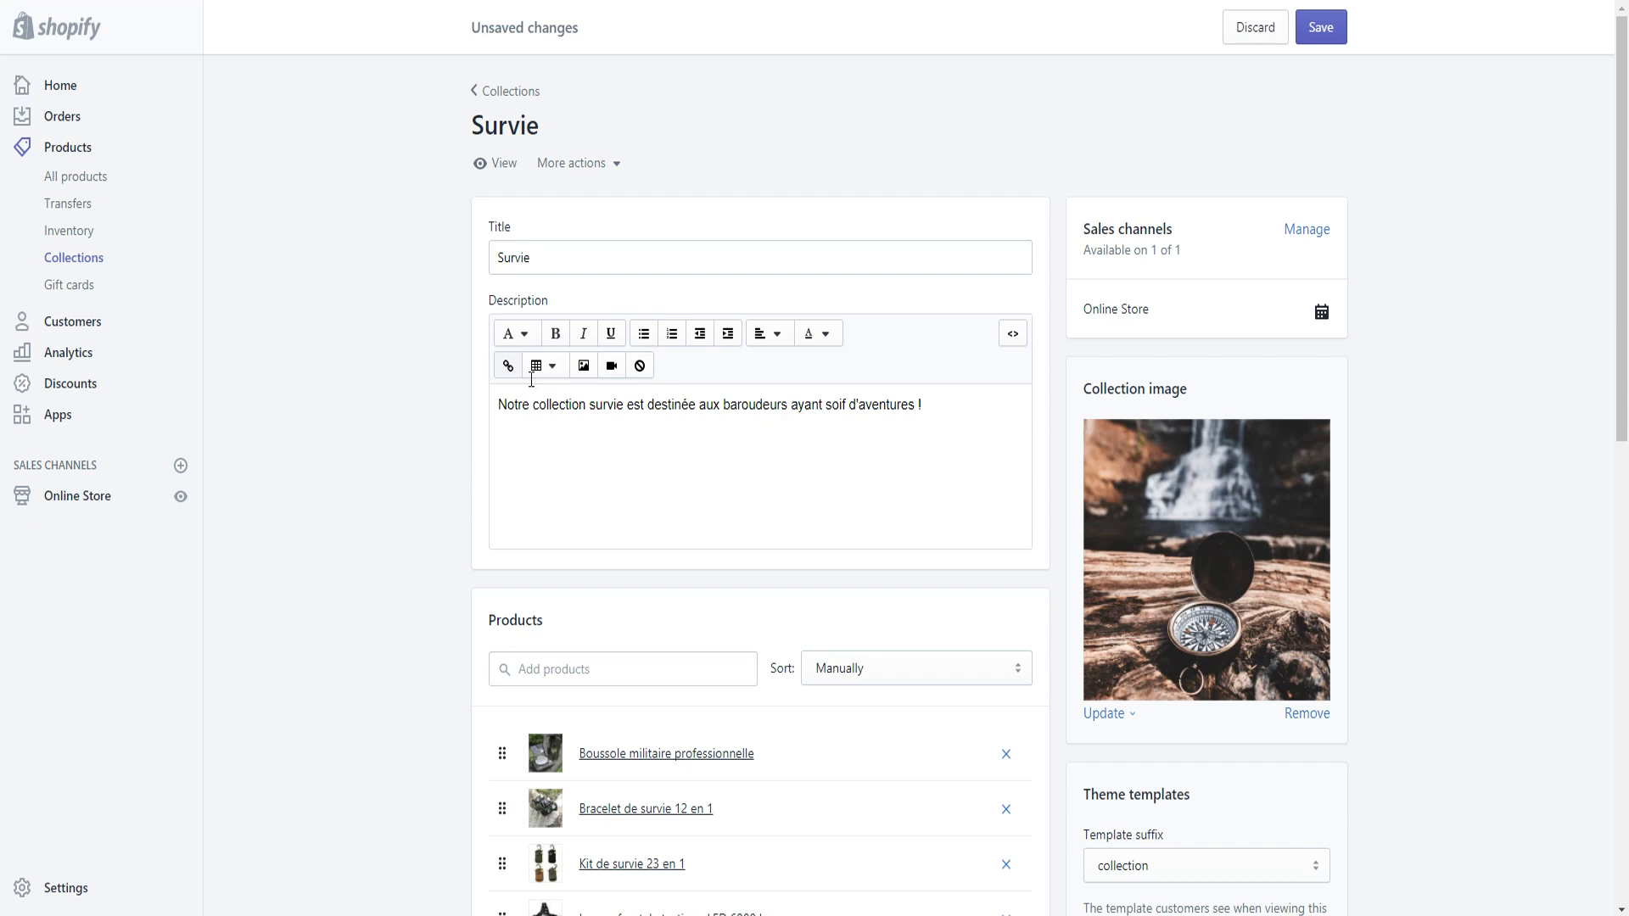
{"action": "left_click", "coordinate": [499, 100]}
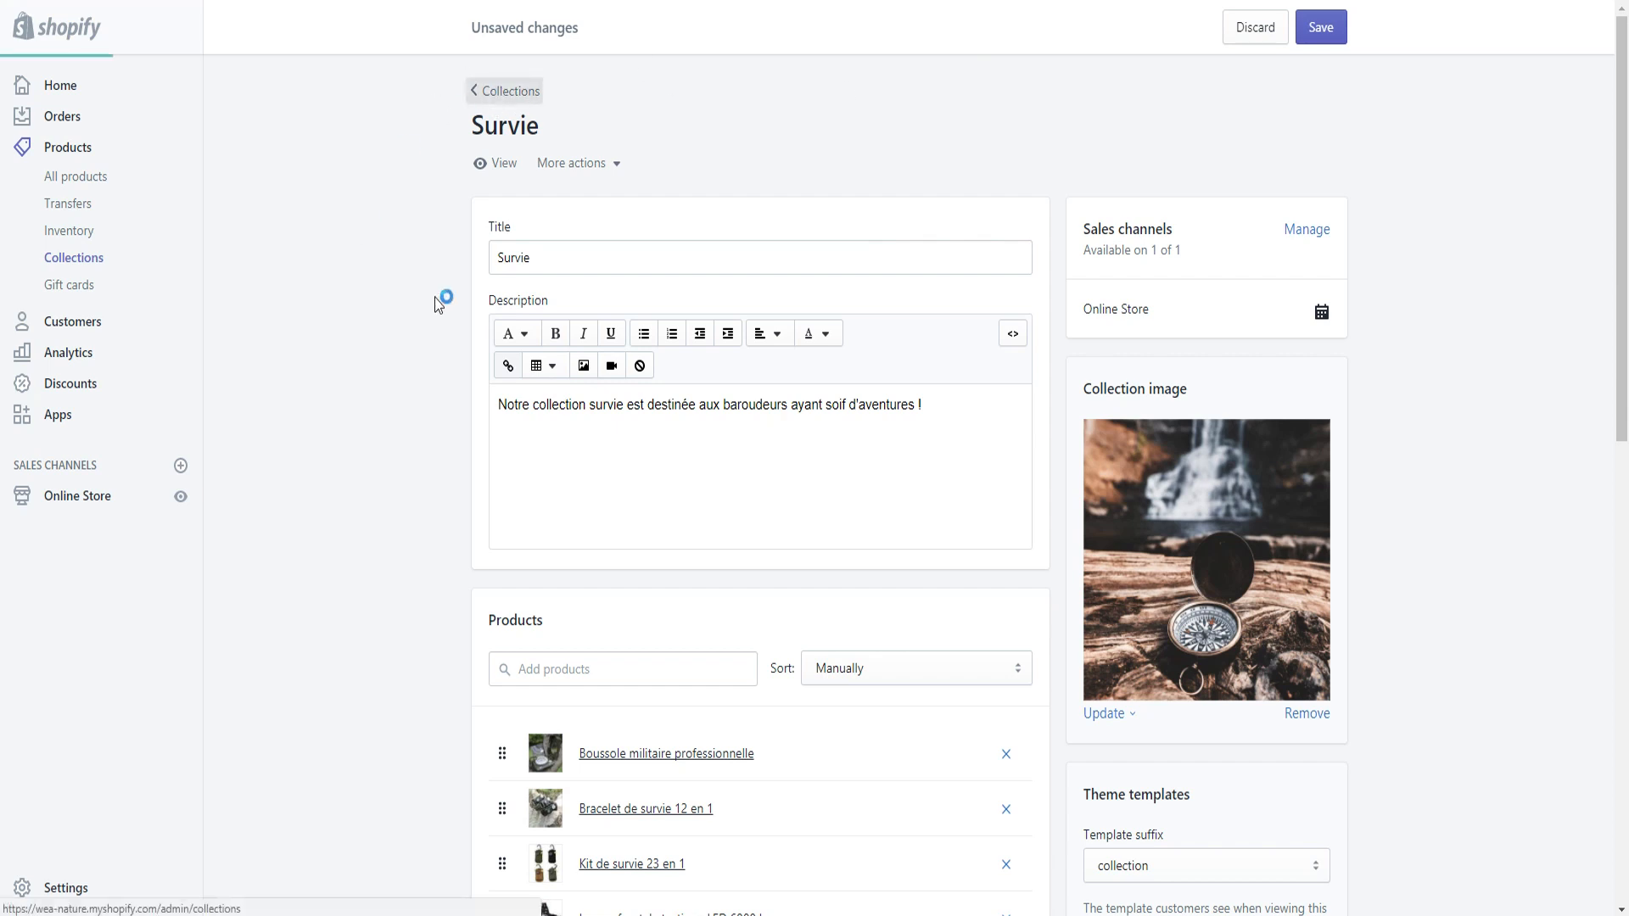